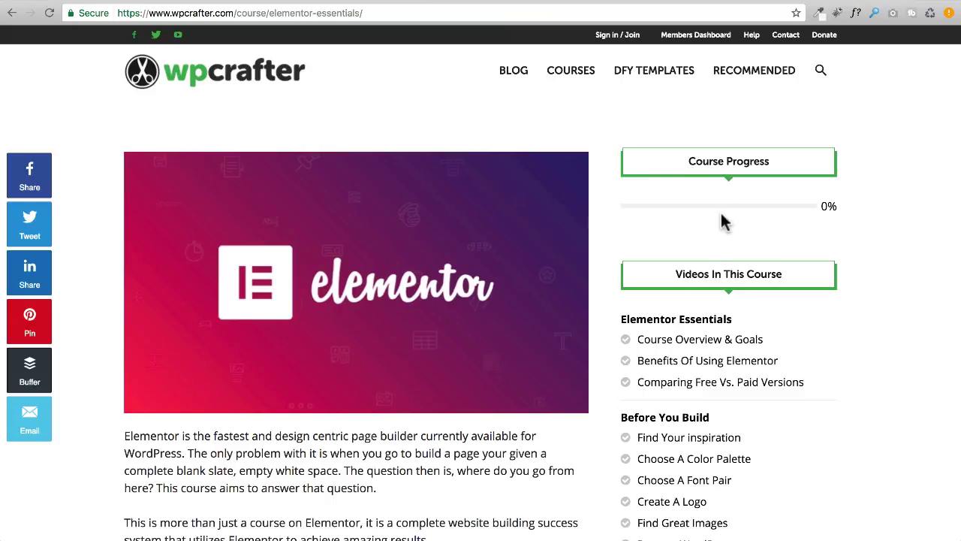
Review the Elementor Essentials course page, including its course progress, video list sidebar and footer columns.
scroll(703, 277, "down", 3)
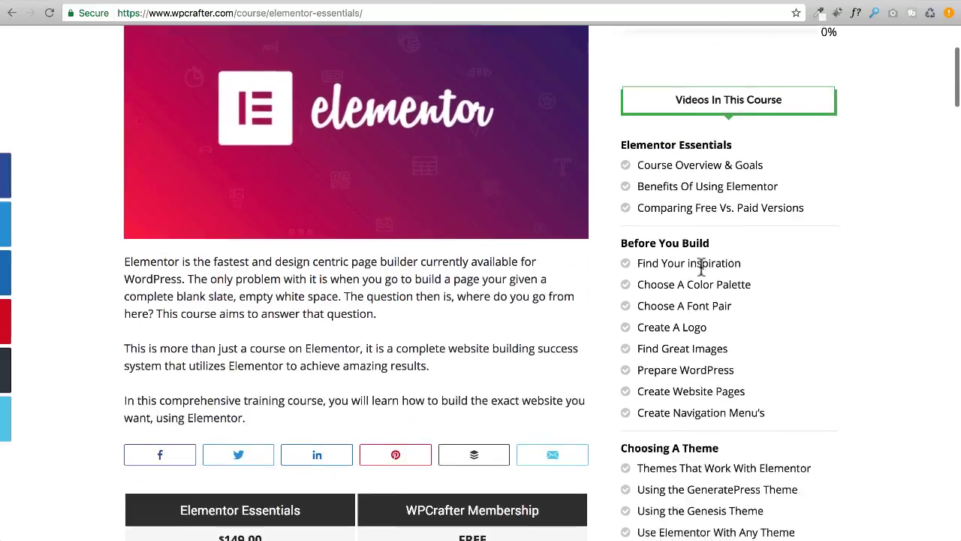
scroll(692, 361, "down", 5)
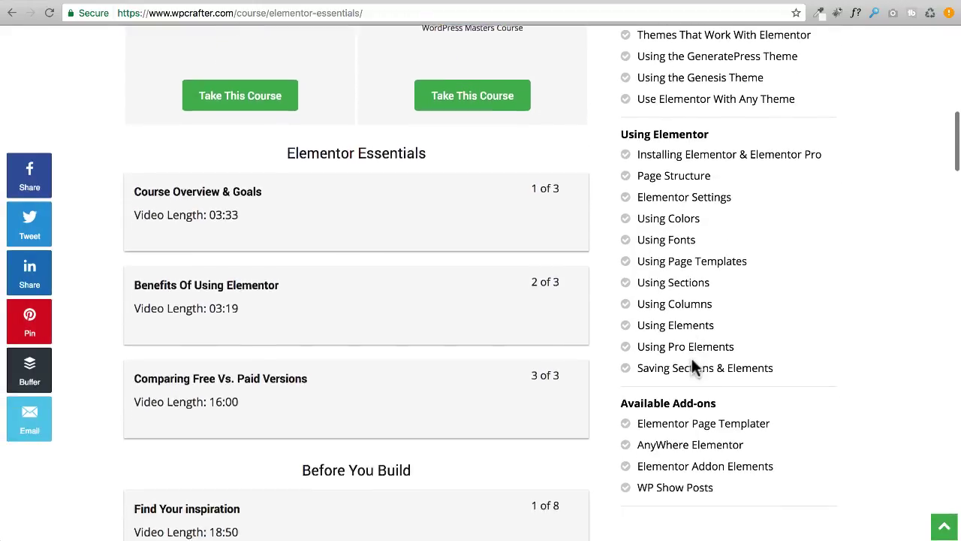
left_click(692, 358)
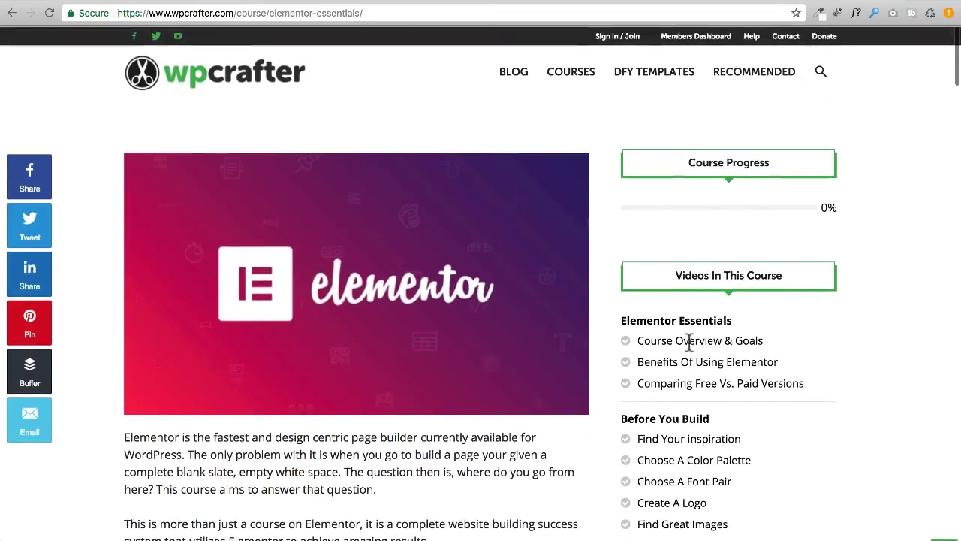
scroll(690, 342, "down", 6)
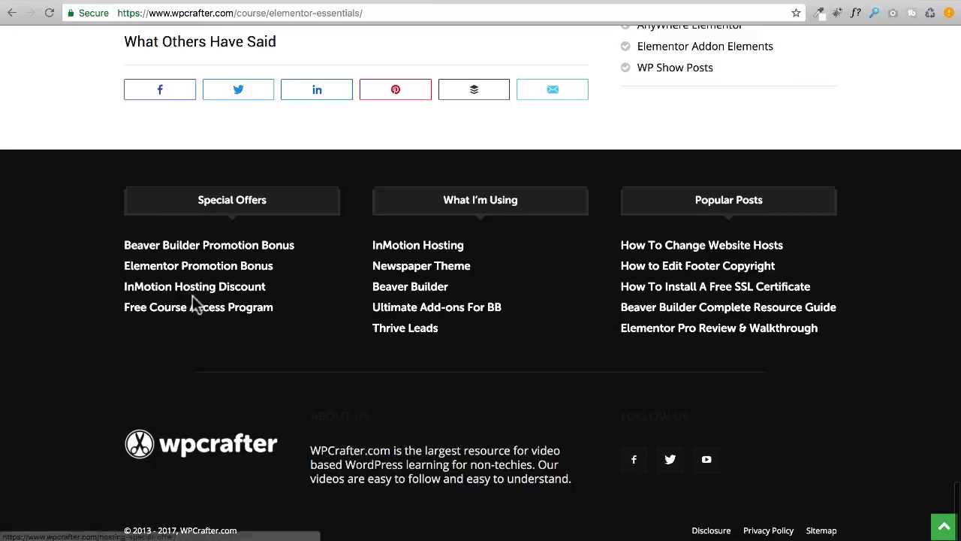
scroll(554, 317, "up", 10)
scroll(676, 307, "up", 10)
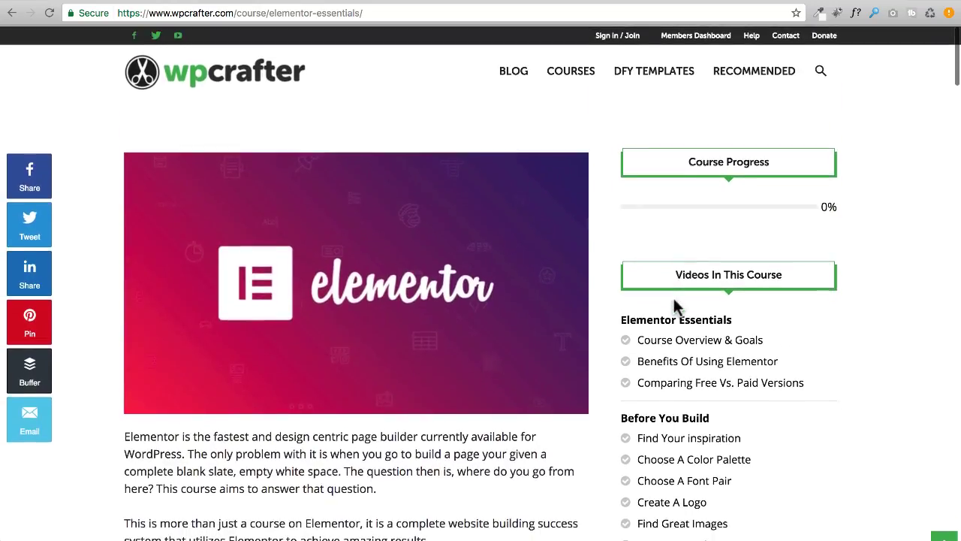
Switch to the My LMS demo site's LifterLMS course page and examine its sidebar, lesson list and footer.
left_click(368, 2)
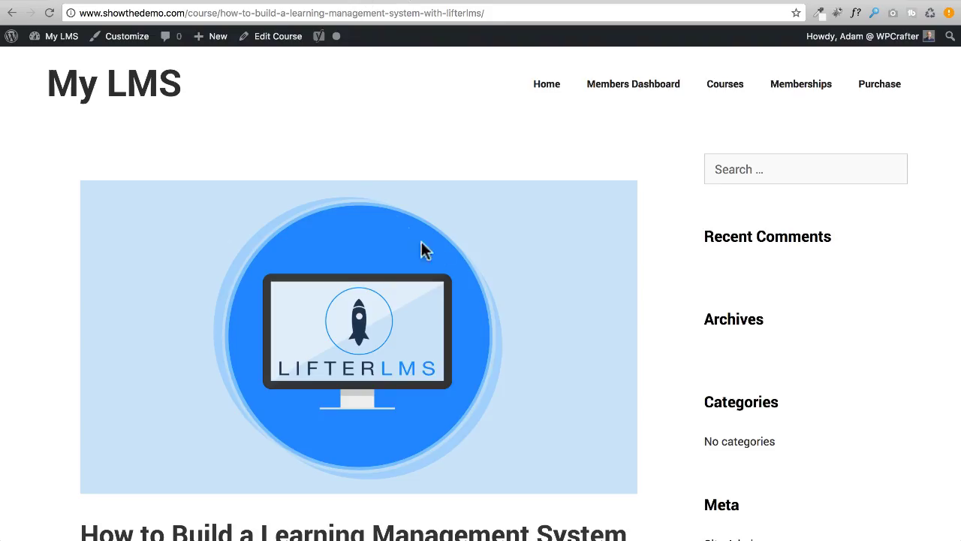
scroll(489, 253, "down", 3)
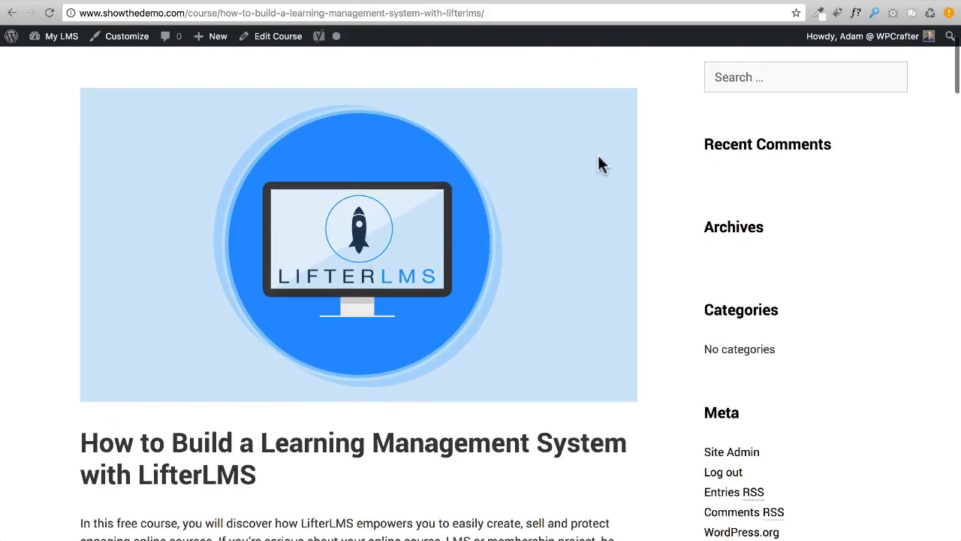
scroll(800, 134, "up", 3)
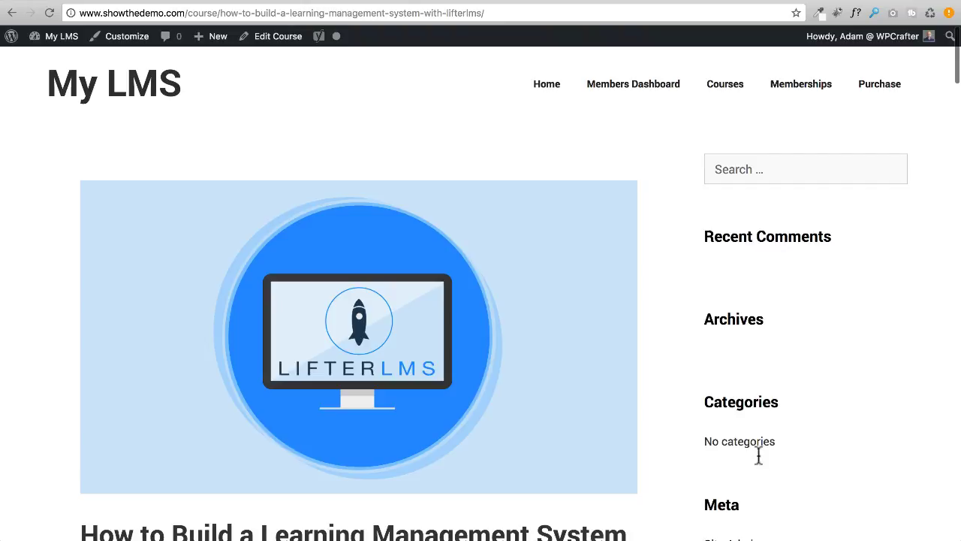
scroll(819, 293, "down", 9)
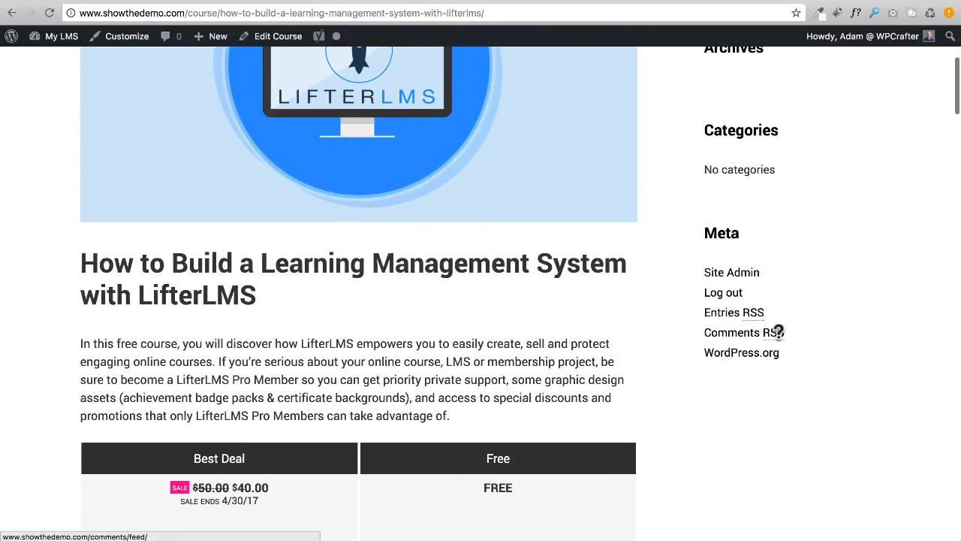
scroll(778, 330, "down", 20)
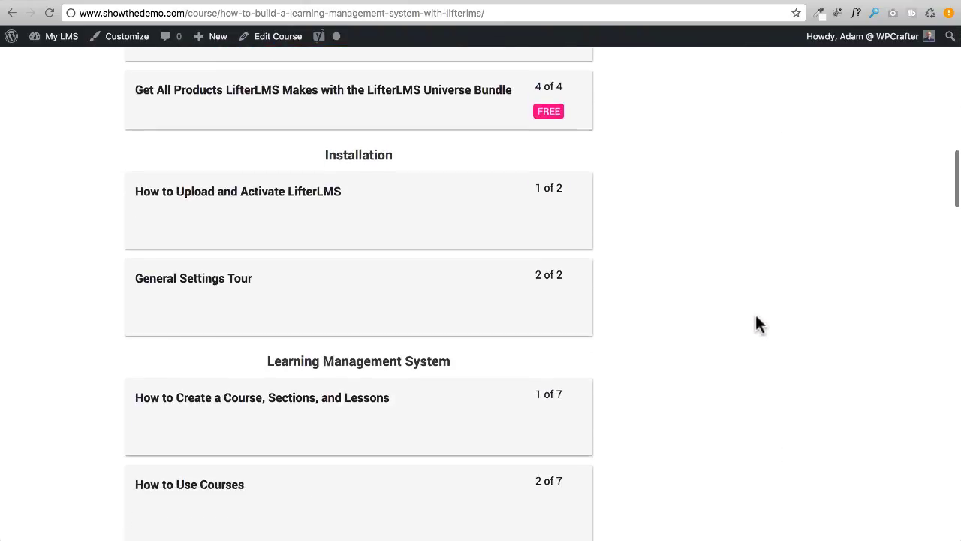
scroll(750, 312, "down", 20)
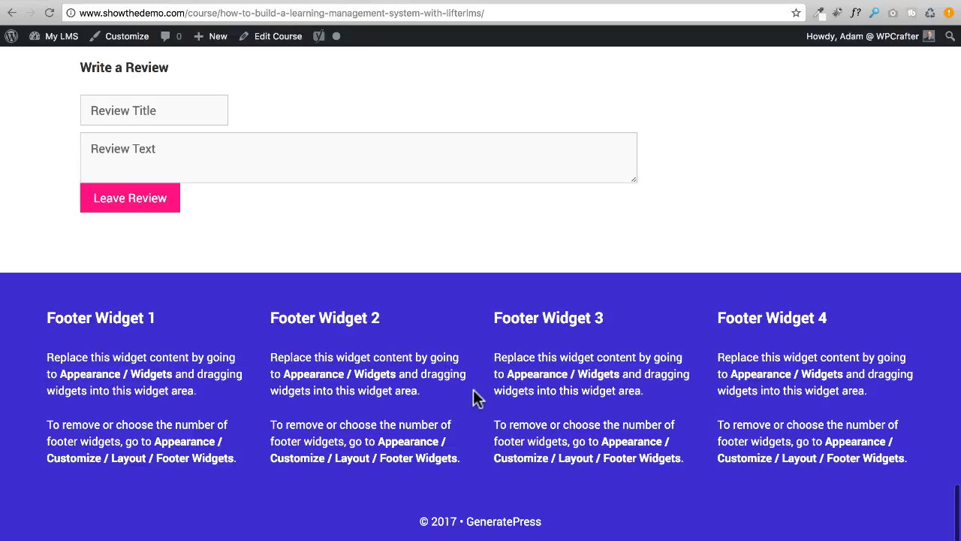
scroll(472, 387, "up", 20)
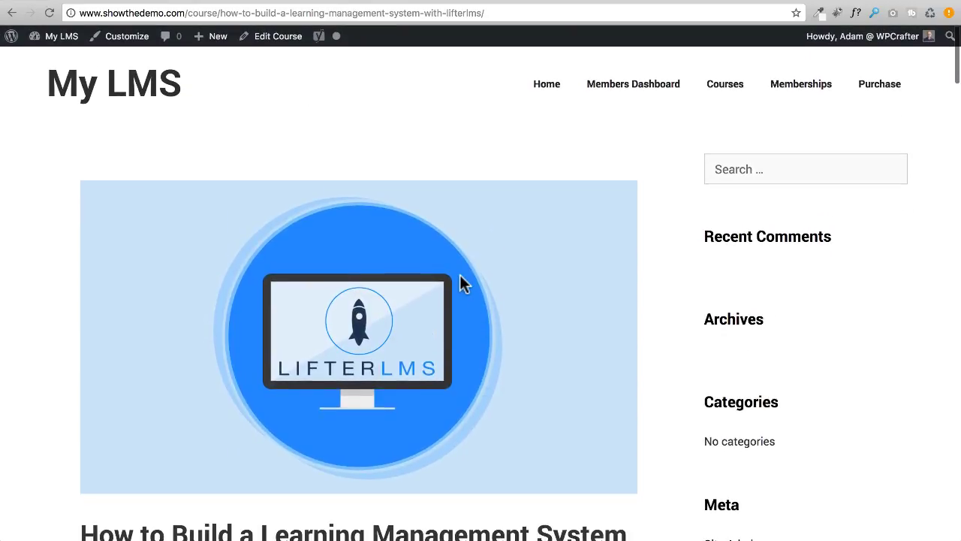
Open the WordPress Widgets screen and expand the Lesson Sidebar, Footer Widget 1 and Footer Widget 2 areas.
left_click(299, 3)
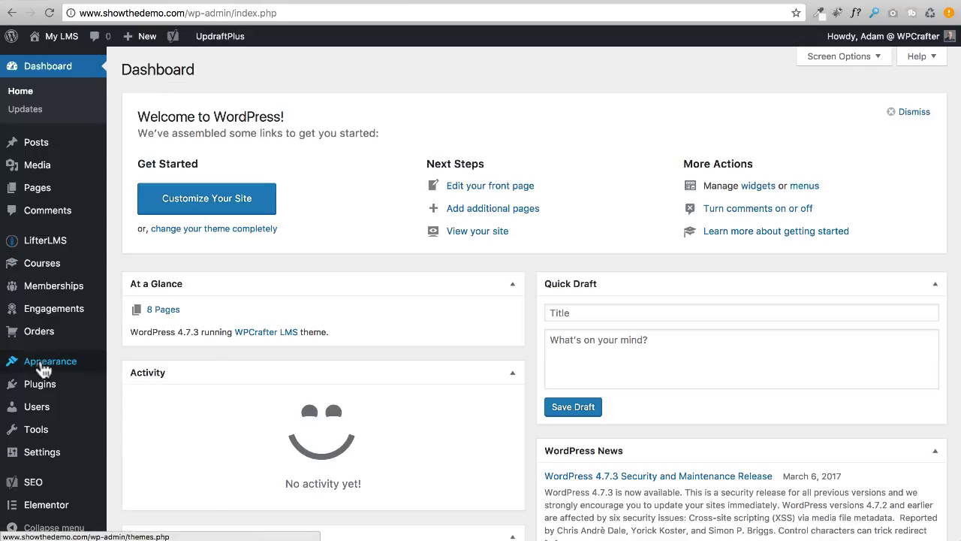
mouse_move(45, 362)
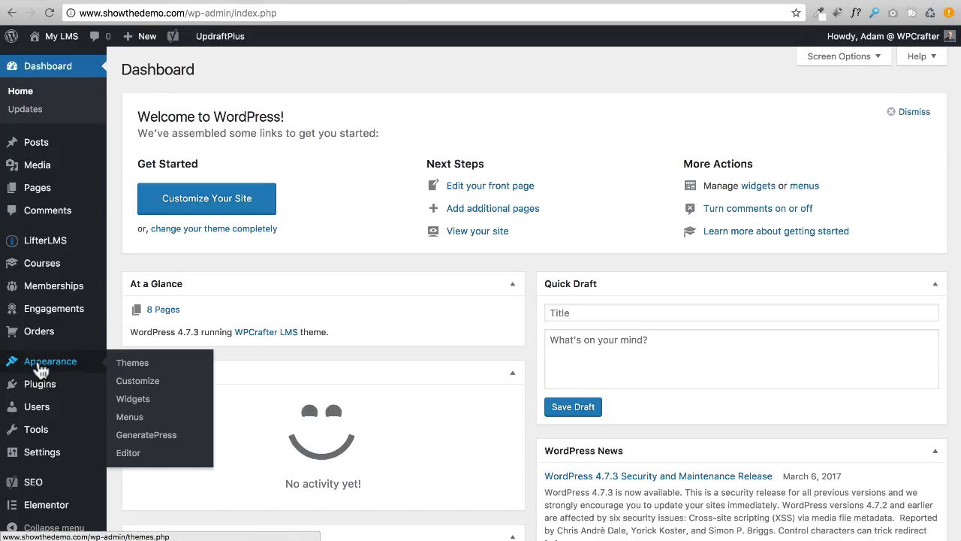
left_click(132, 401)
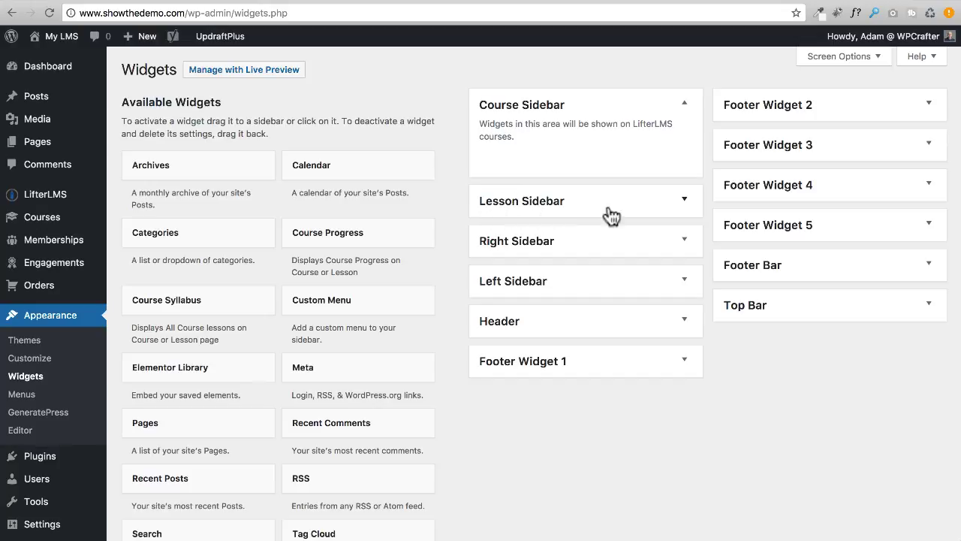
left_click(682, 205)
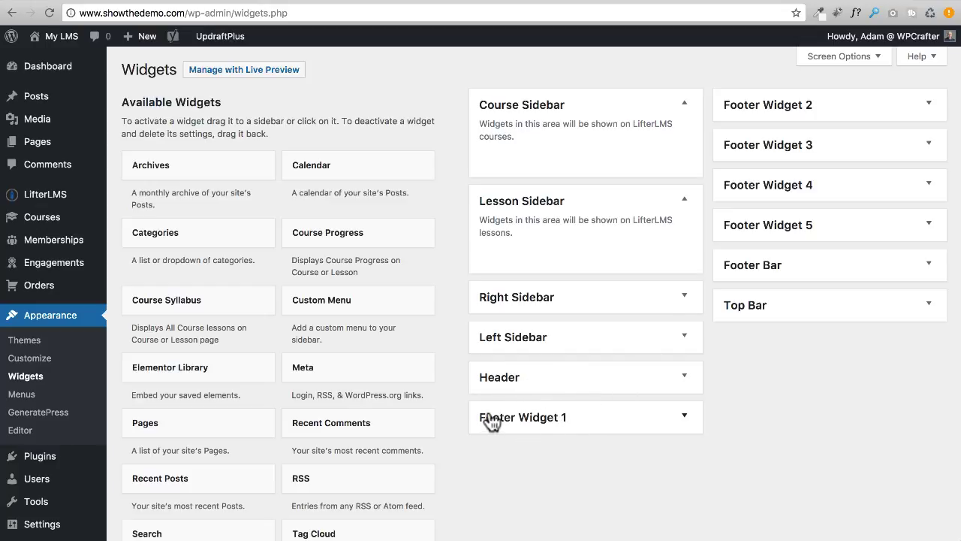
left_click(681, 417)
left_click(929, 104)
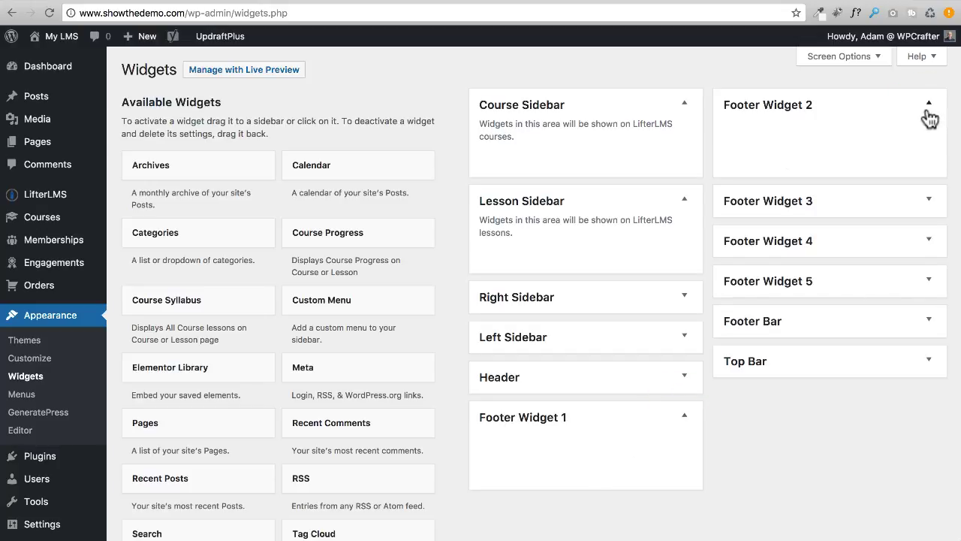
Look at the placeholder footer widgets on the My LMS course page.
left_click(376, 2)
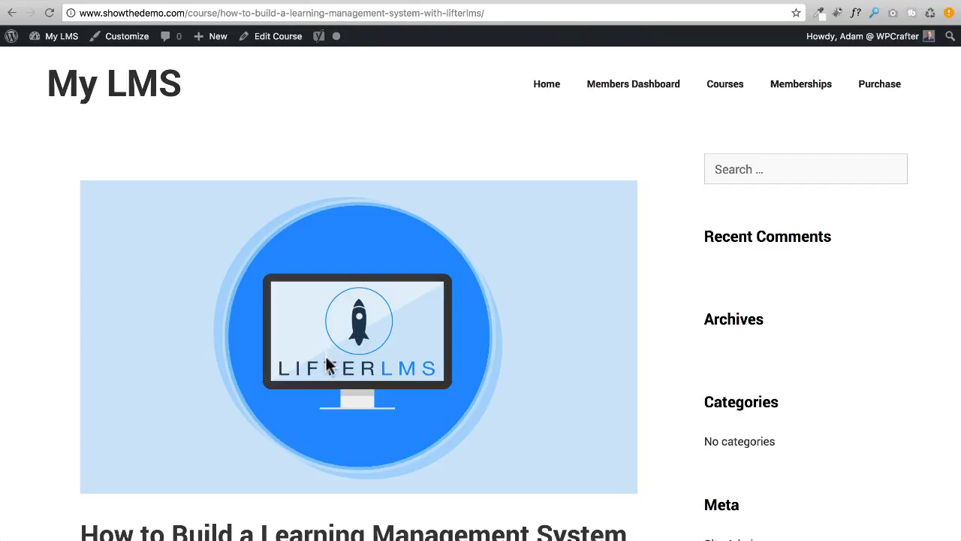
scroll(285, 331, "down", 20)
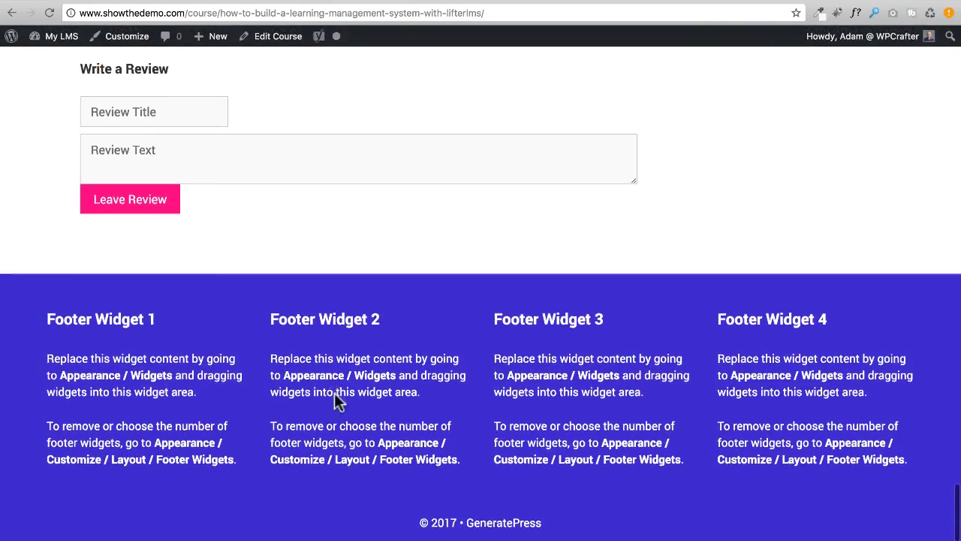
scroll(335, 398, "up", 20)
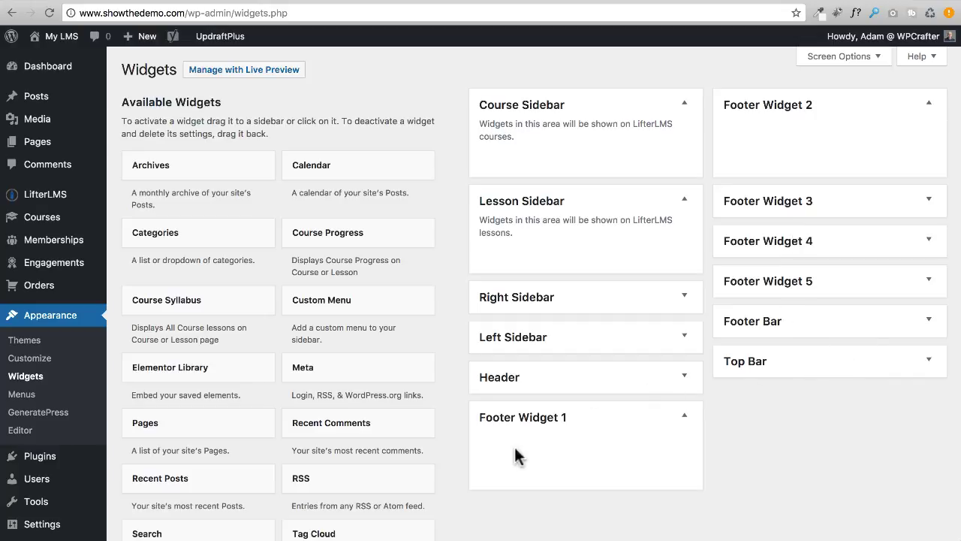
Add an empty Text widget to Footer Widget 1 and another to Footer Widget 2, collapsing each one.
scroll(443, 402, "down", 3)
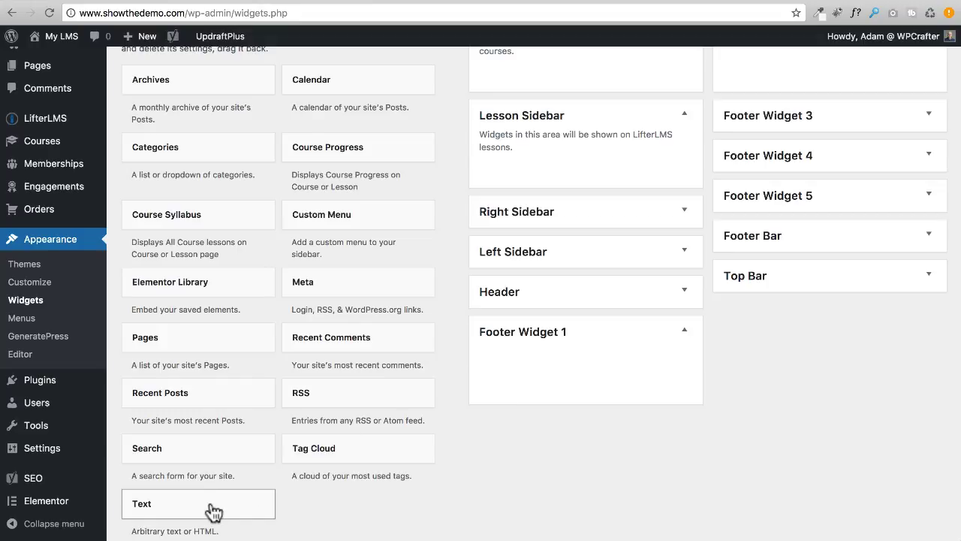
scroll(188, 461, "down", 2)
left_click_drag(178, 447, 548, 301)
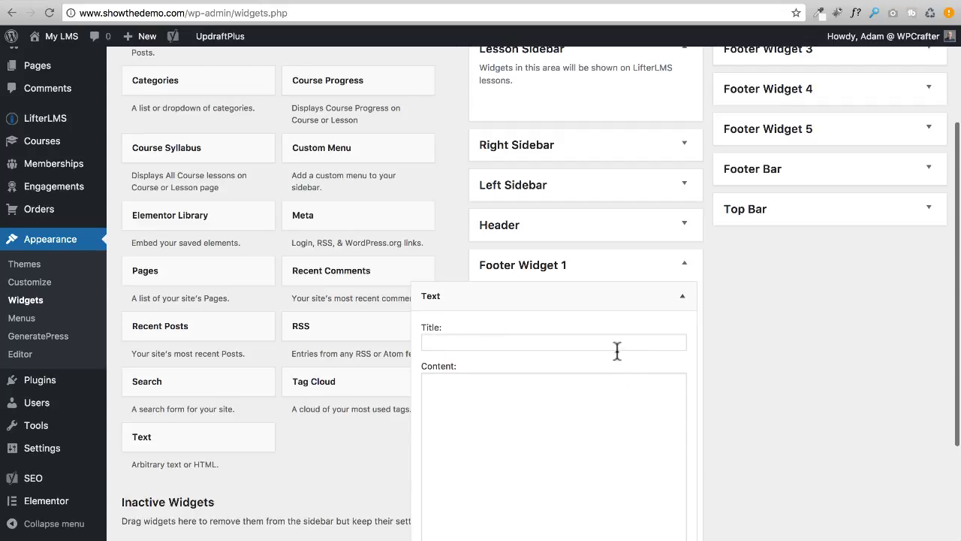
left_click(683, 294)
scroll(717, 339, "up", 3)
scroll(718, 345, "down", 3)
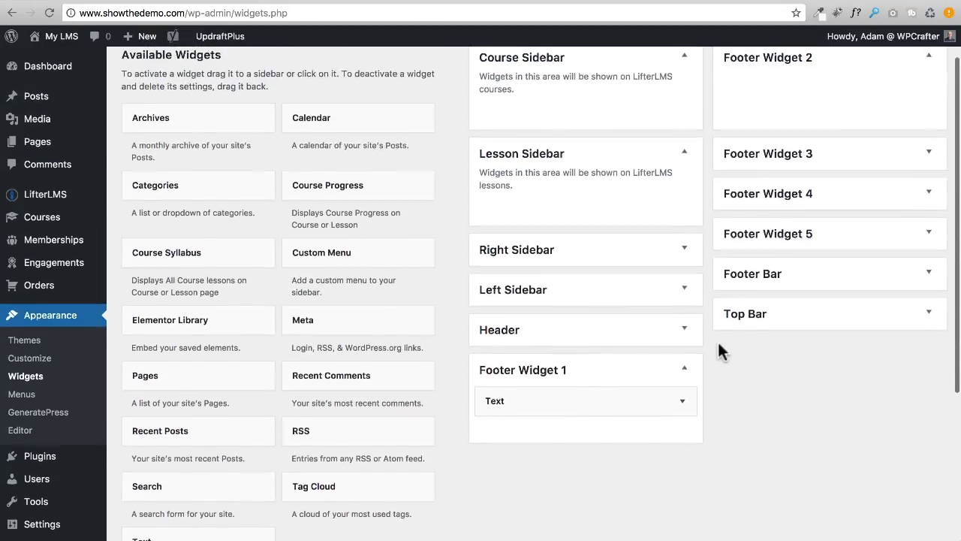
left_click_drag(200, 458, 710, 205)
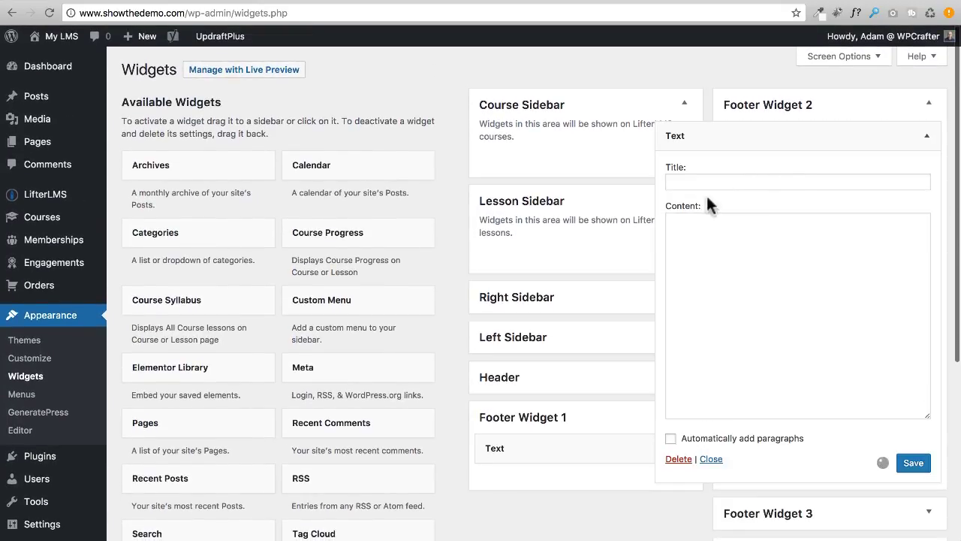
left_click(928, 138)
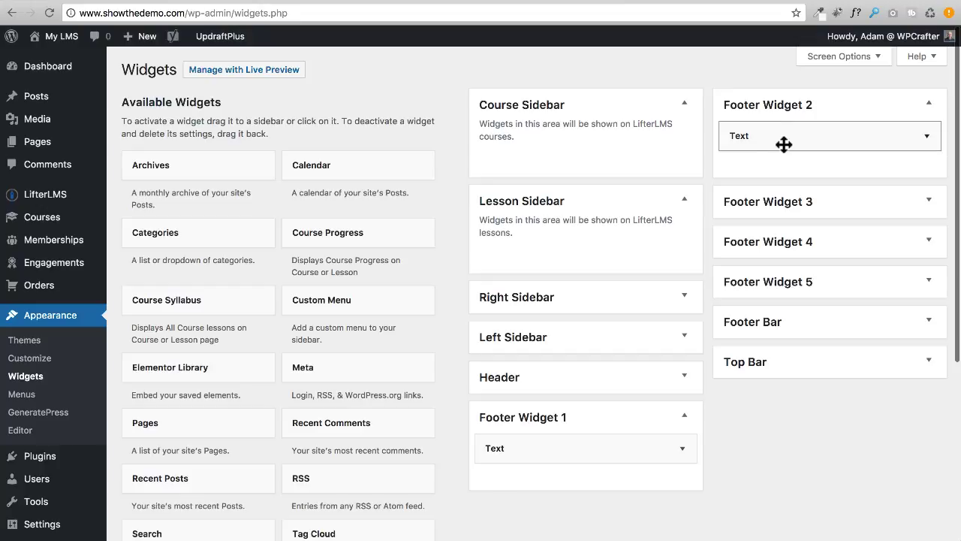
Add an empty Text widget to Footer Widget 3 and another to Footer Widget 4, collapsing both areas.
scroll(229, 474, "down", 3)
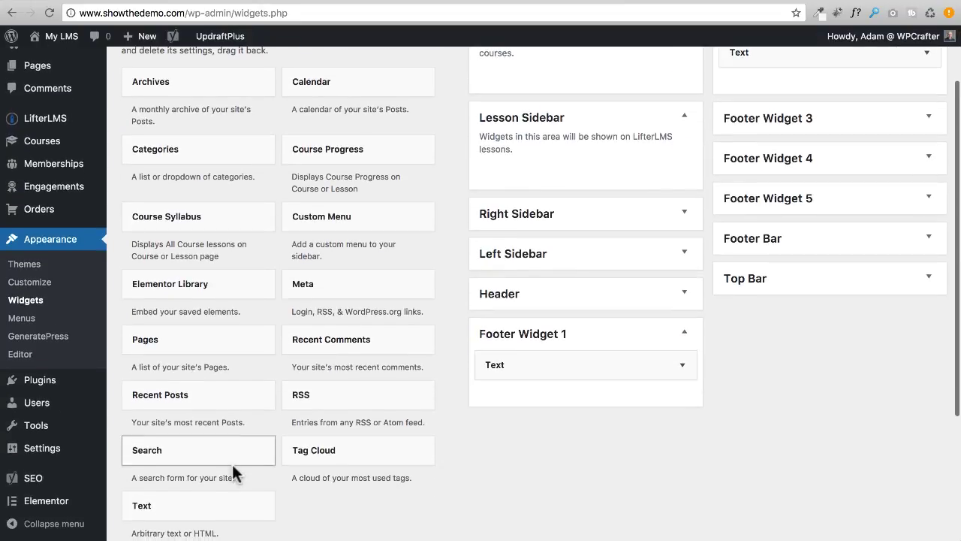
left_click_drag(188, 519, 811, 139)
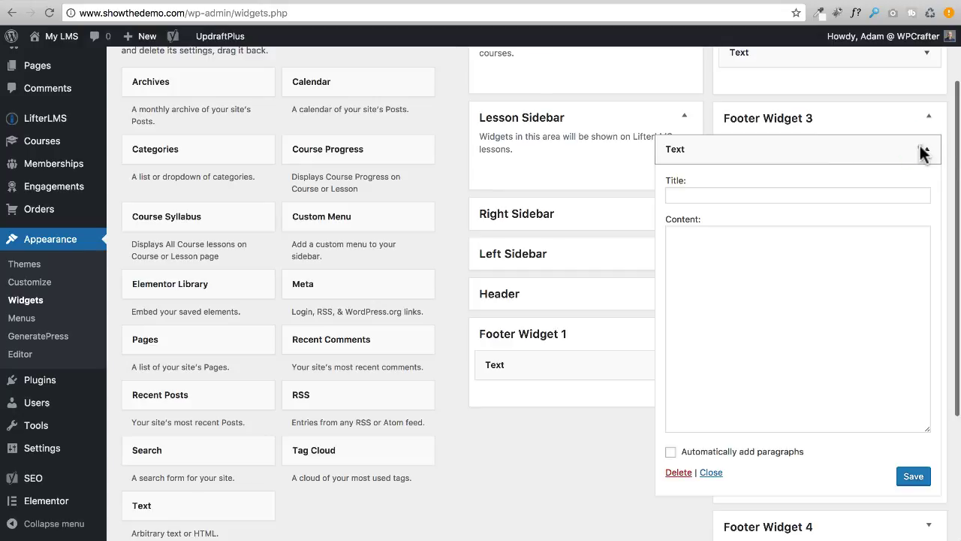
left_click(923, 151)
left_click(930, 120)
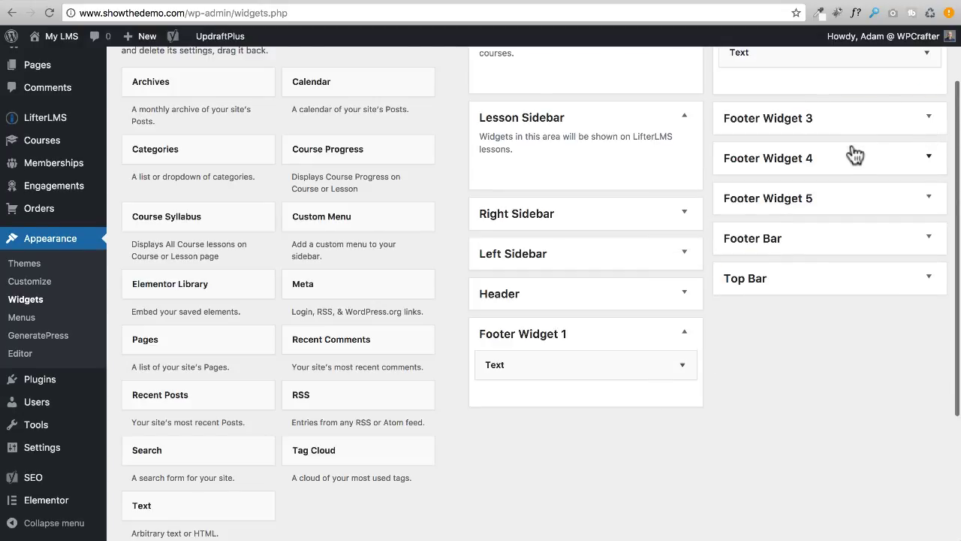
left_click(931, 161)
left_click_drag(203, 515, 793, 193)
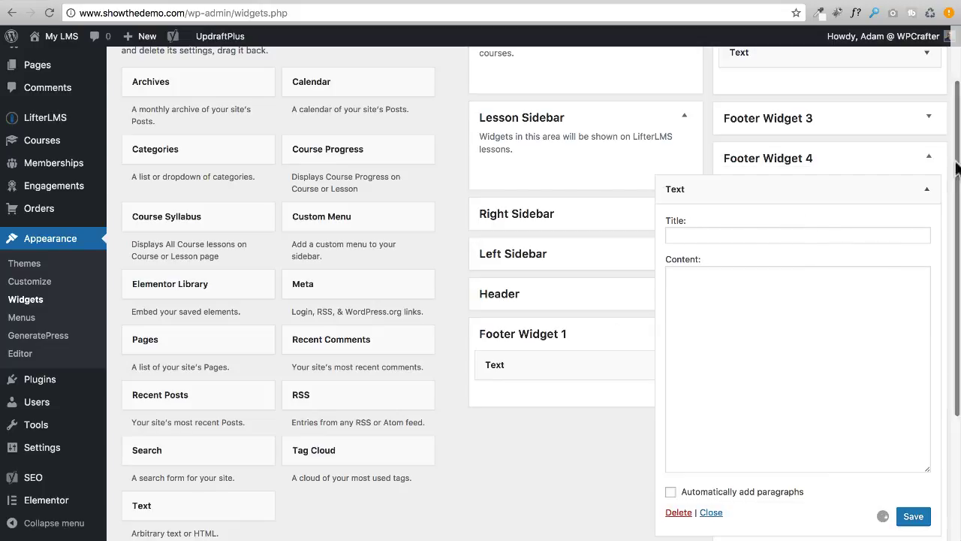
left_click(928, 164)
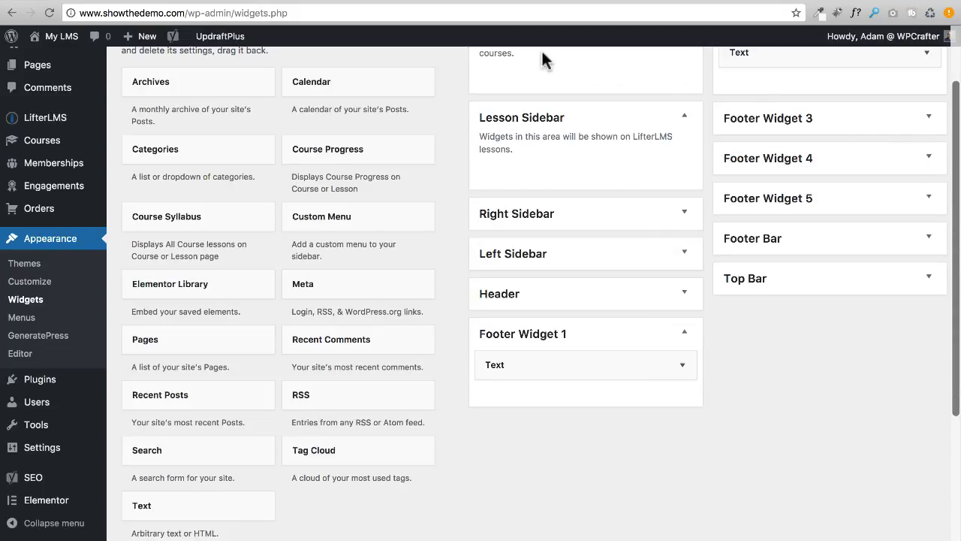
Check the course page's sidebar and footer, and the contents of the Footer Widget 4 and Footer Widget 3 areas.
scroll(477, 145, "down", 5)
scroll(476, 145, "up", 8)
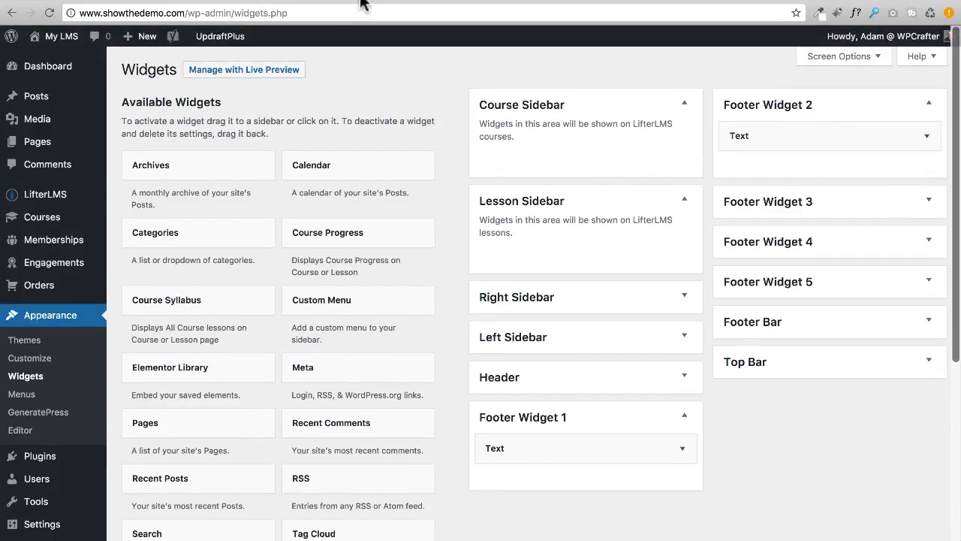
key("ctrl+Tab")
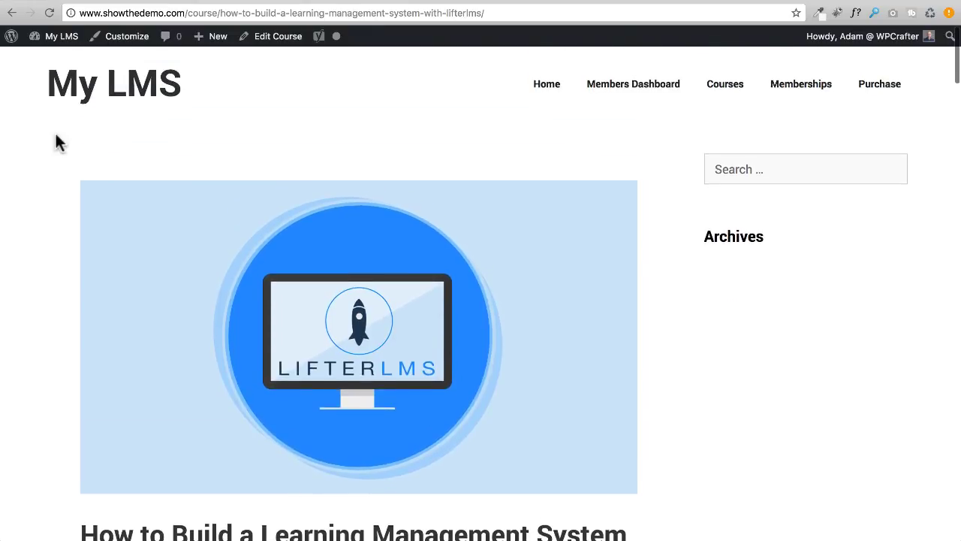
scroll(59, 141, "down", 20)
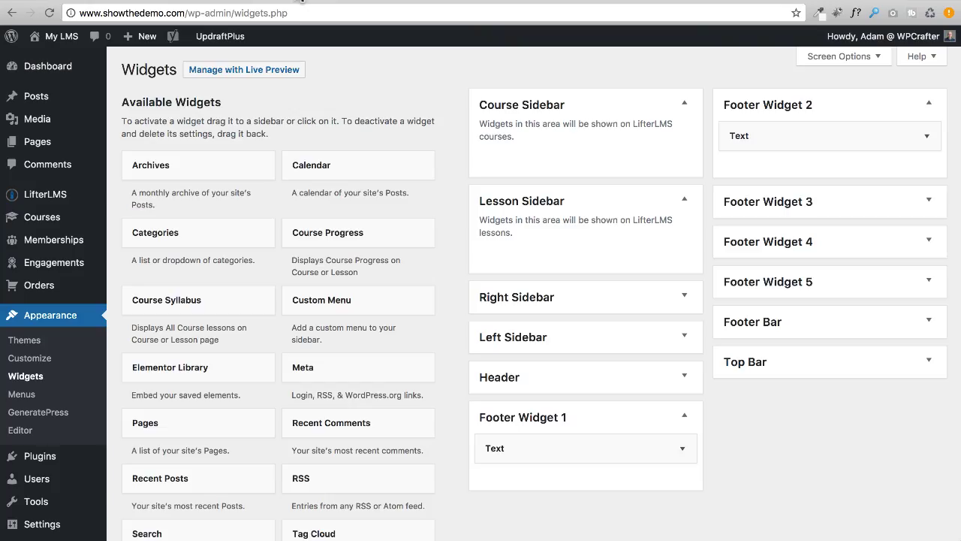
left_click(929, 242)
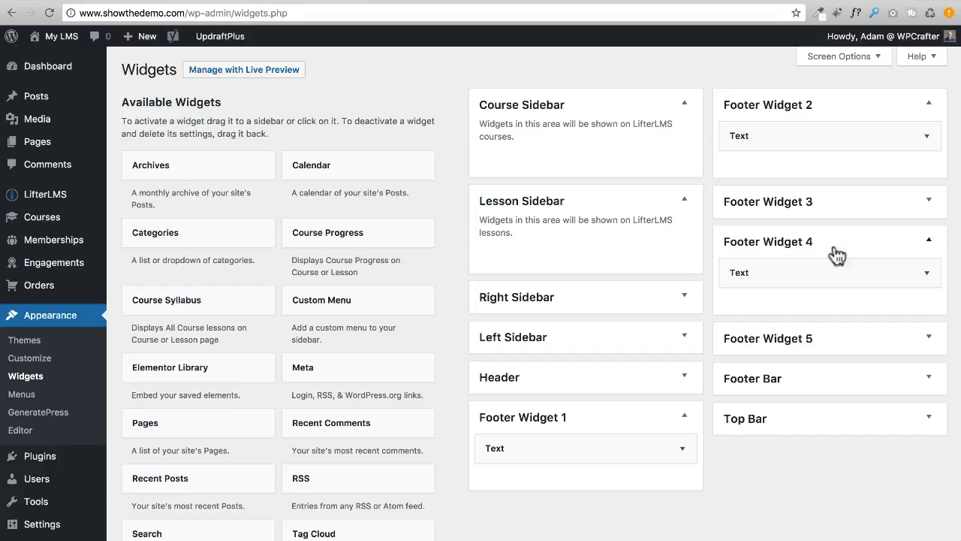
left_click(929, 201)
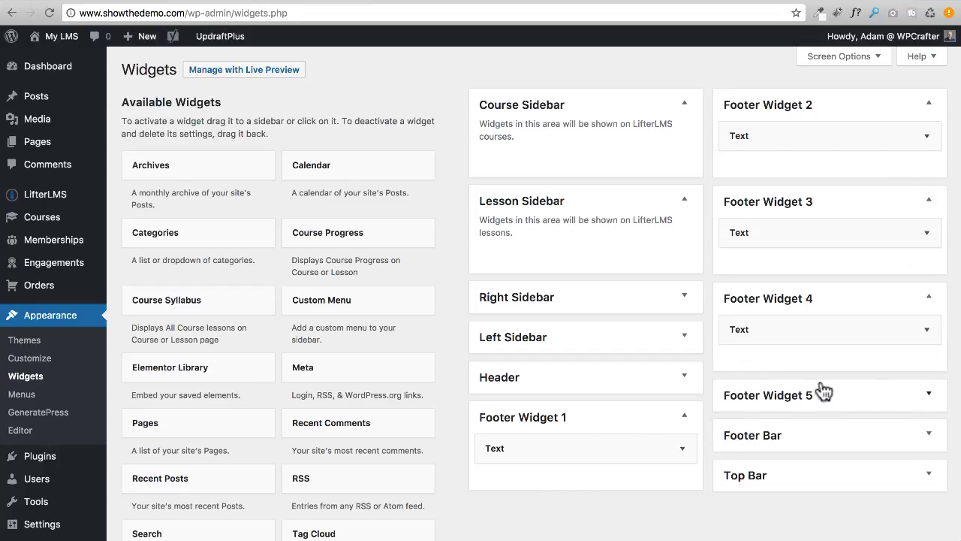
Add an empty Text widget to Footer Widget 5, then collapse the Footer Widget 5 and Footer Widget 1 areas.
left_click(927, 396)
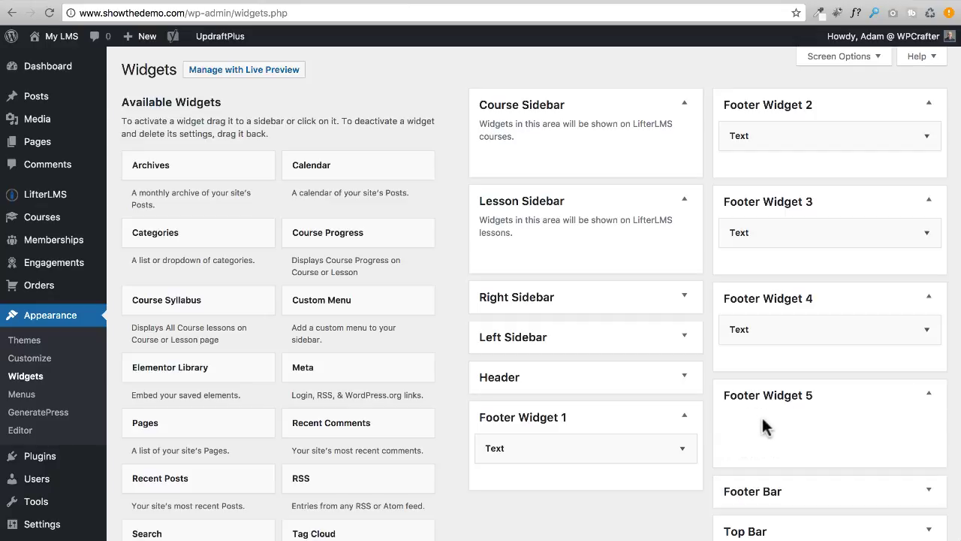
scroll(761, 421, "down", 5)
left_click_drag(188, 418, 778, 281)
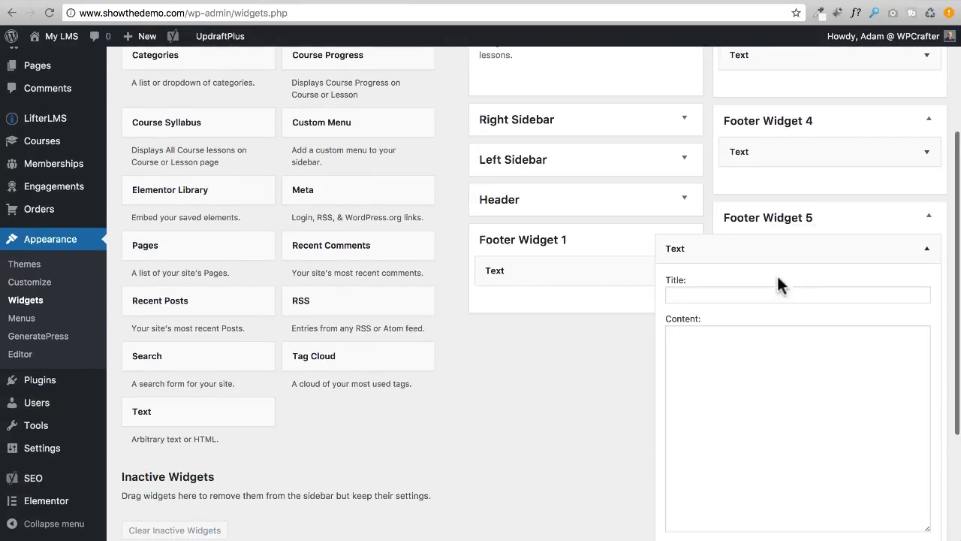
left_click(928, 250)
left_click(927, 219)
scroll(465, 270, "up", 1)
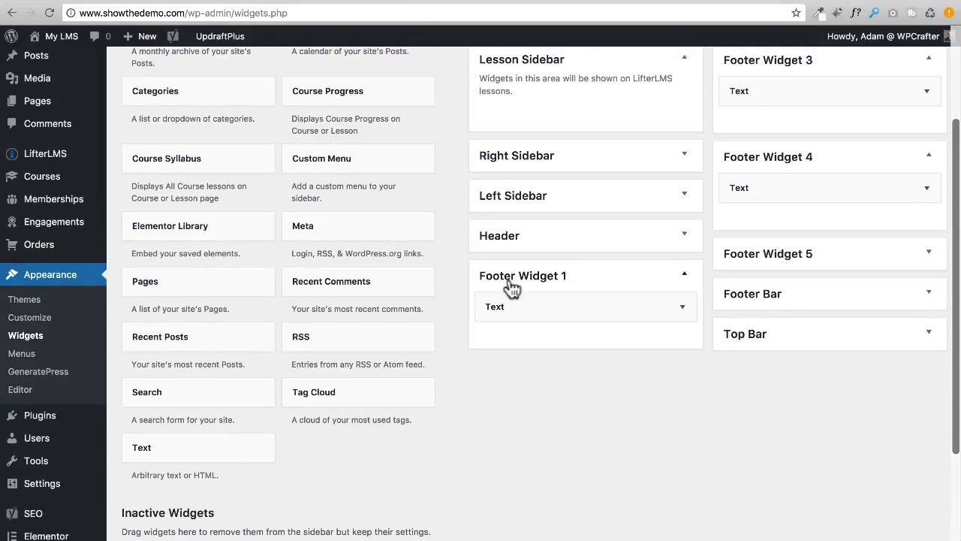
left_click(683, 277)
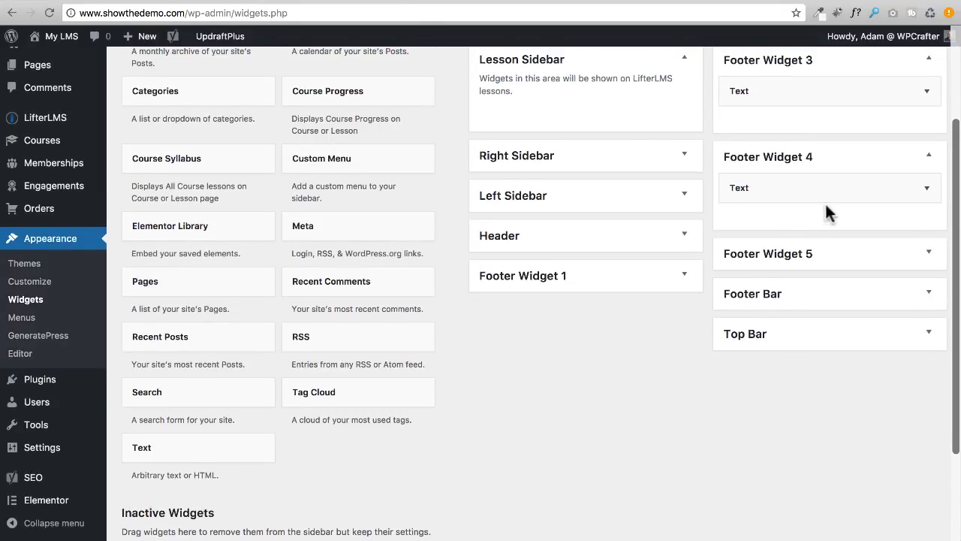
Add a Course Progress widget to the Course Sidebar and title it "Course Progress".
scroll(826, 207, "up", 2)
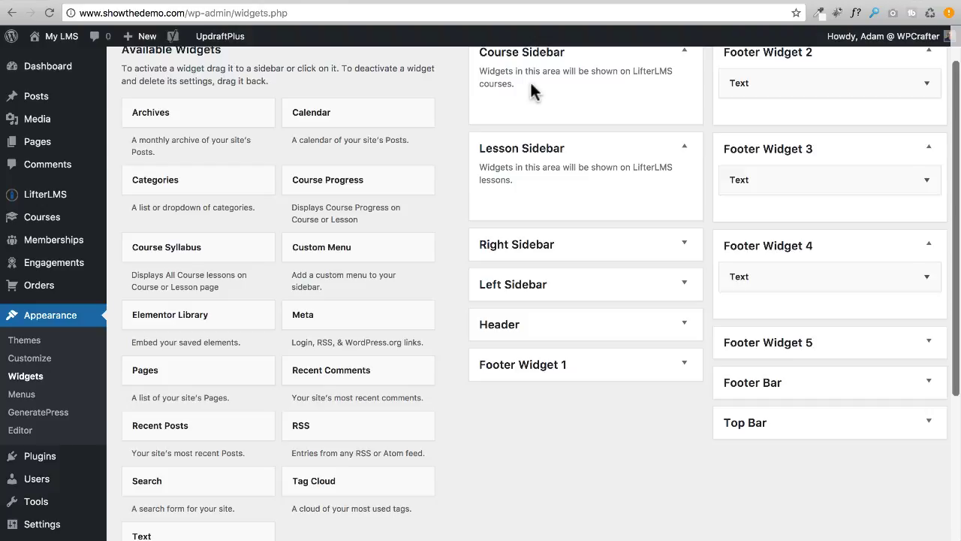
scroll(531, 85, "up", 1)
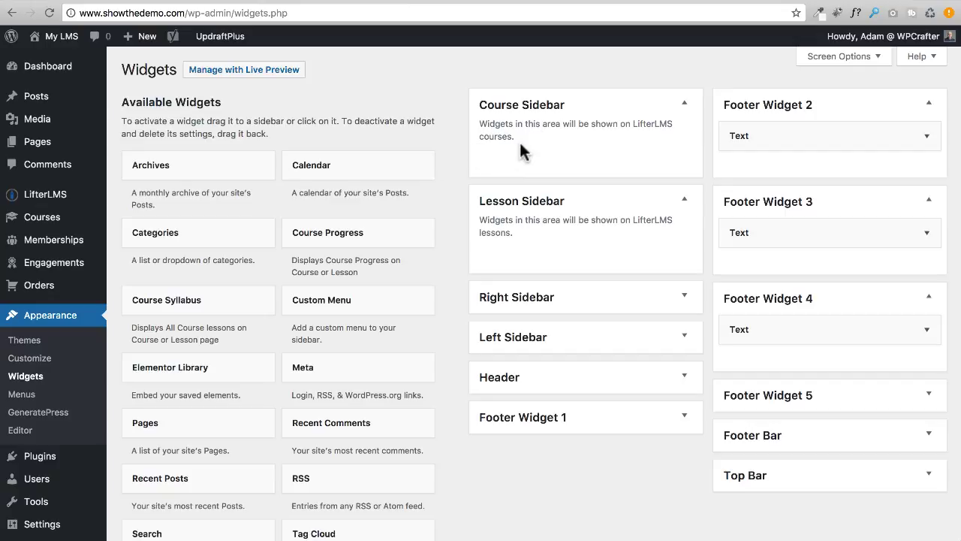
left_click_drag(318, 240, 563, 168)
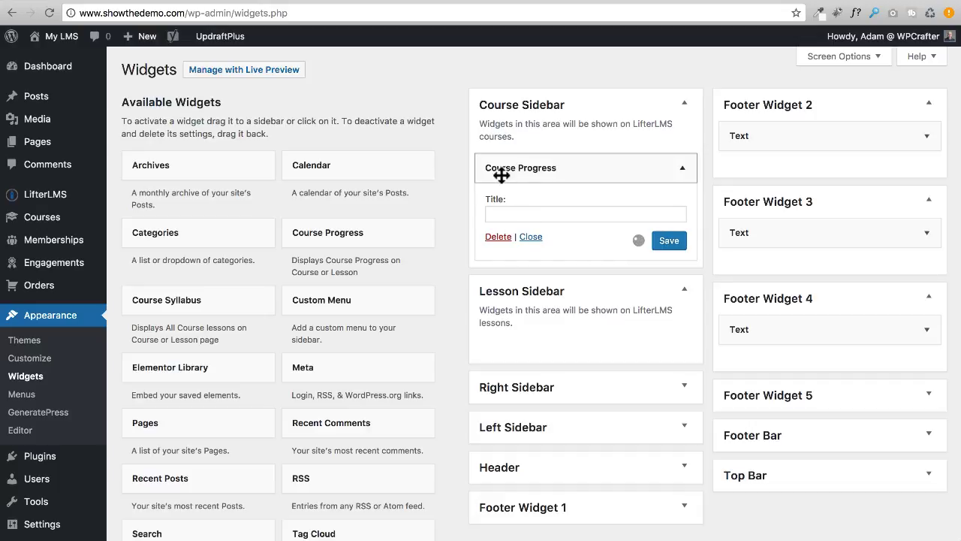
left_click(506, 214)
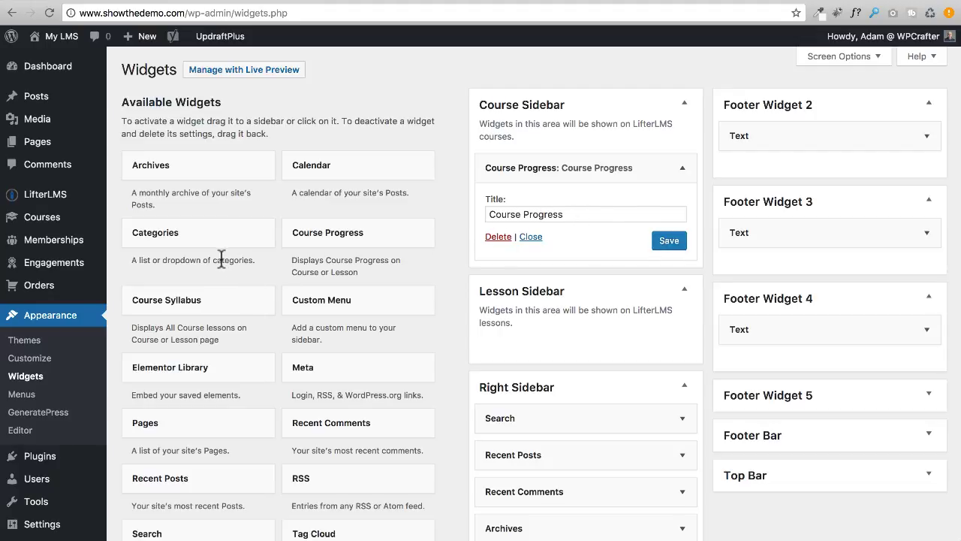
Add a Course Syllabus widget titled "Lessons In This Course" below Course Progress in the Course Sidebar, save it, and collapse both widgets.
left_click_drag(163, 308, 525, 278)
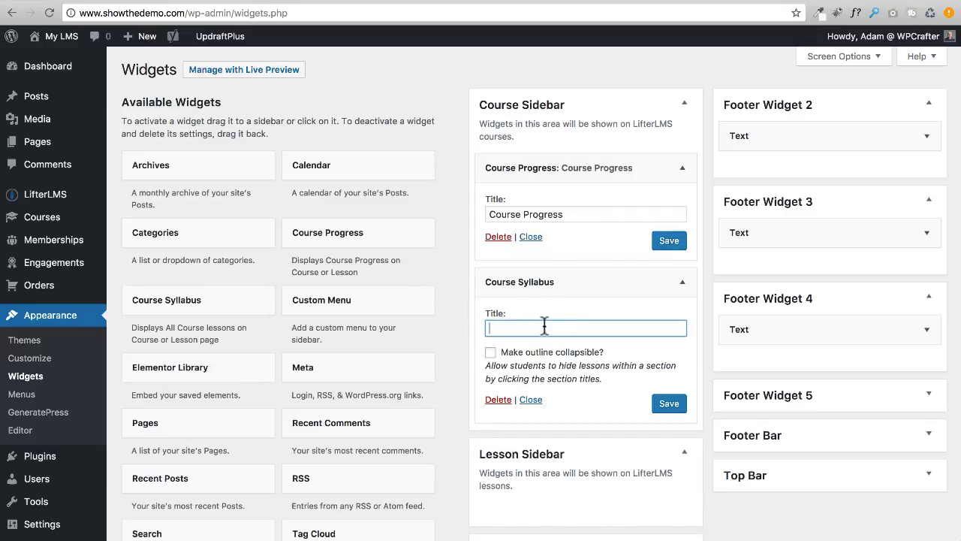
type("Lessons In This Course")
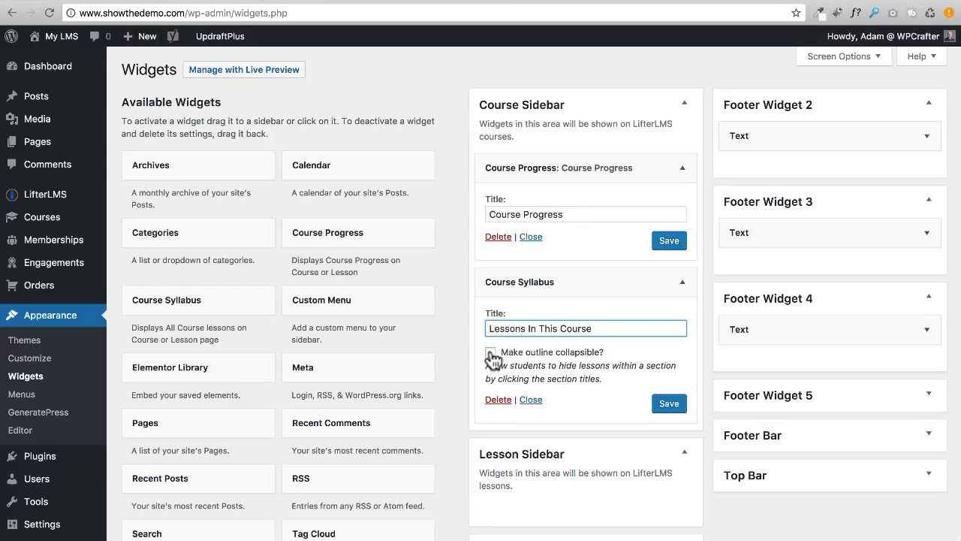
left_click(663, 406)
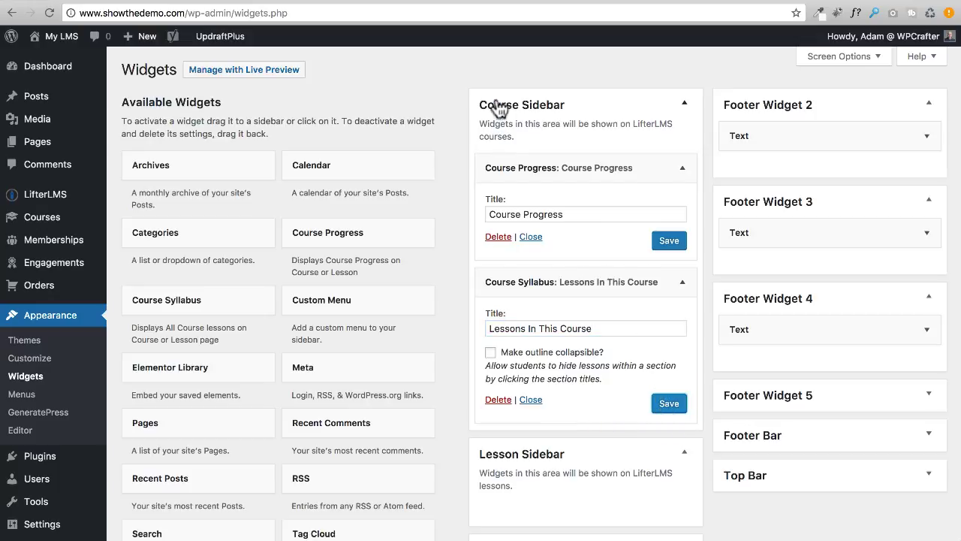
left_click(682, 170)
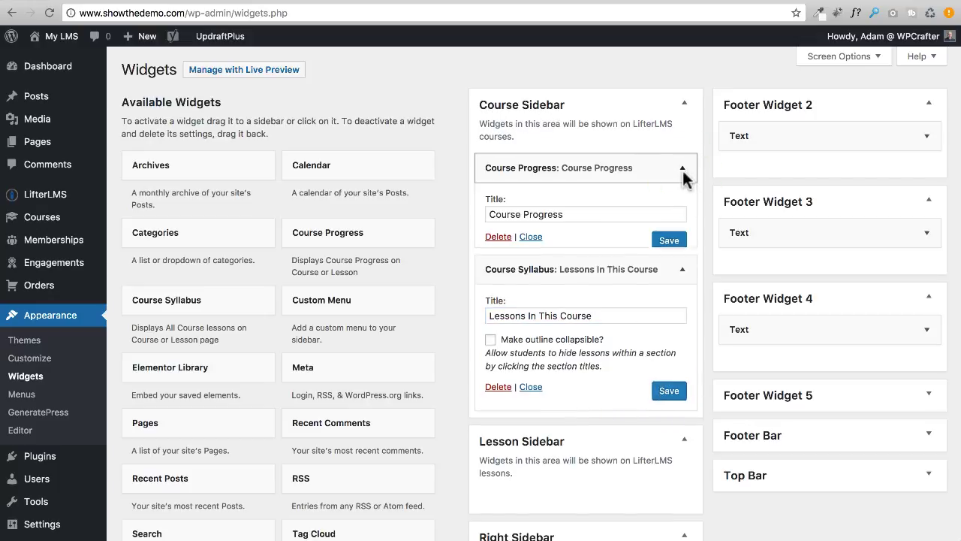
left_click(682, 204)
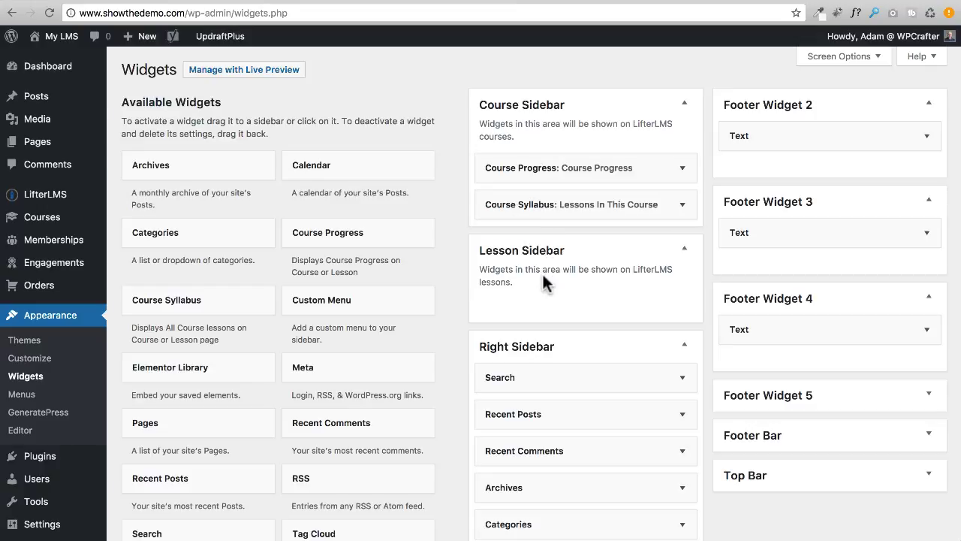
Add Course Progress and Course Syllabus widgets to the Lesson Sidebar, and save the first with the title "Course Progress" copied from the Course Sidebar.
left_click_drag(349, 241, 531, 300)
left_click_drag(176, 305, 573, 438)
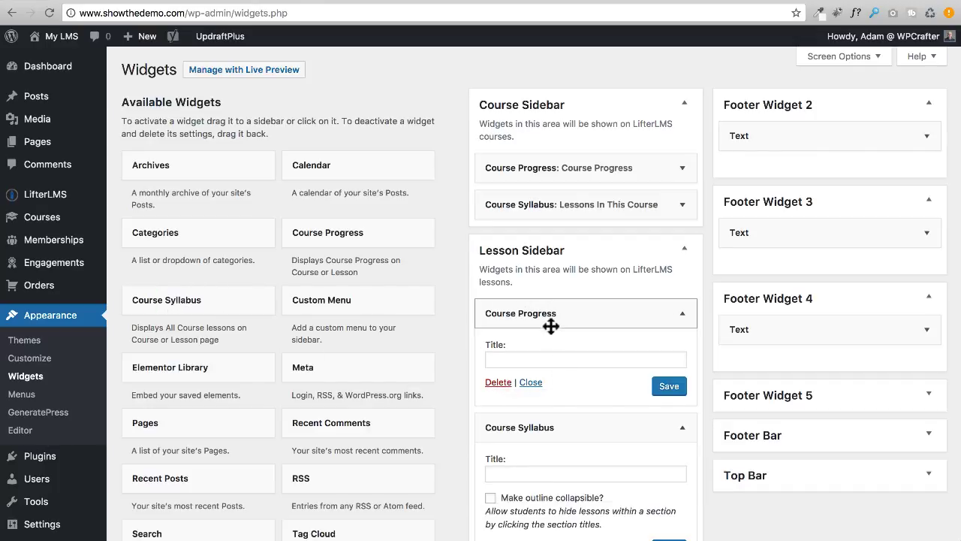
left_click(682, 168)
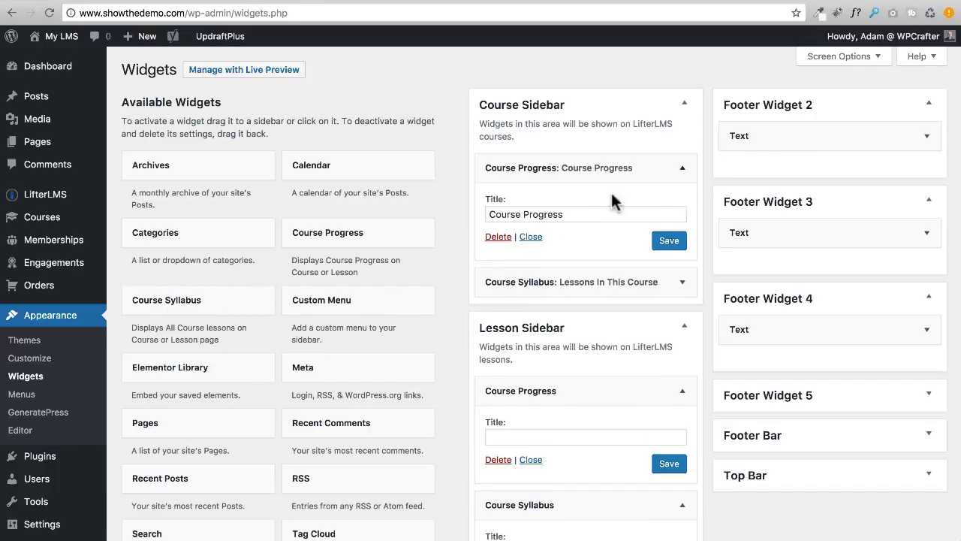
left_click(577, 215)
key("ctrl+a")
key("ctrl+c")
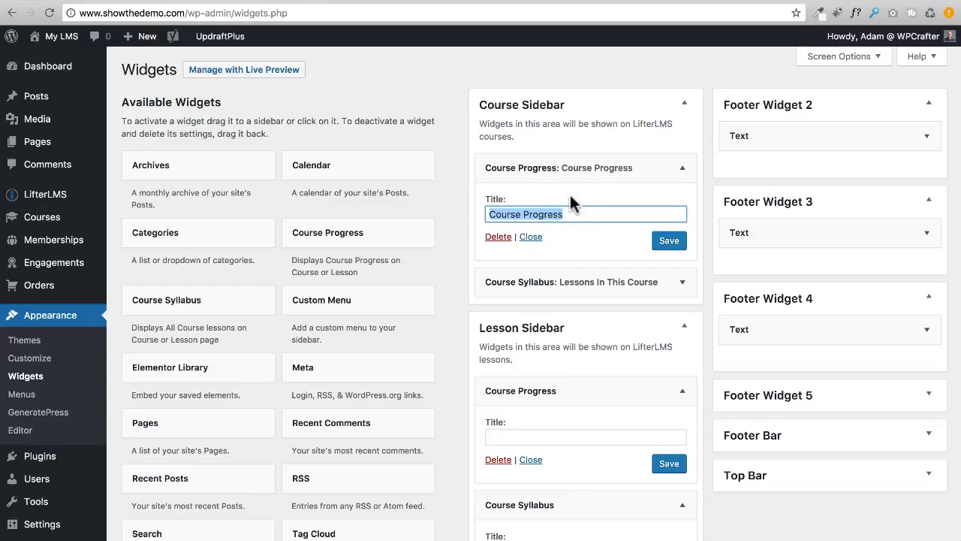
left_click(586, 437)
key("ctrl+v")
left_click(669, 463)
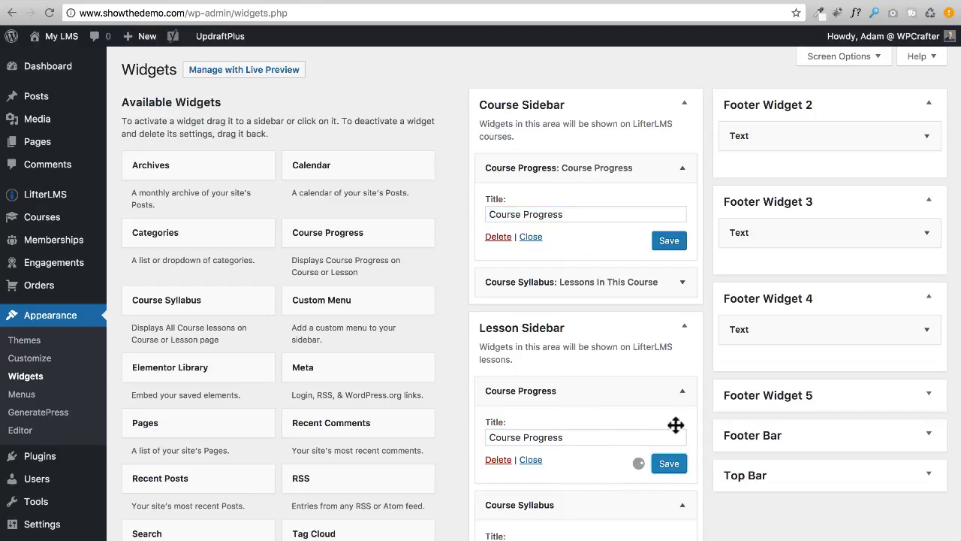
left_click(683, 391)
Save the Lesson Sidebar's Course Syllabus widget with the title "Lessons In This Course" copied from the Course Sidebar, and collapse both Course Syllabus widgets.
left_click(682, 283)
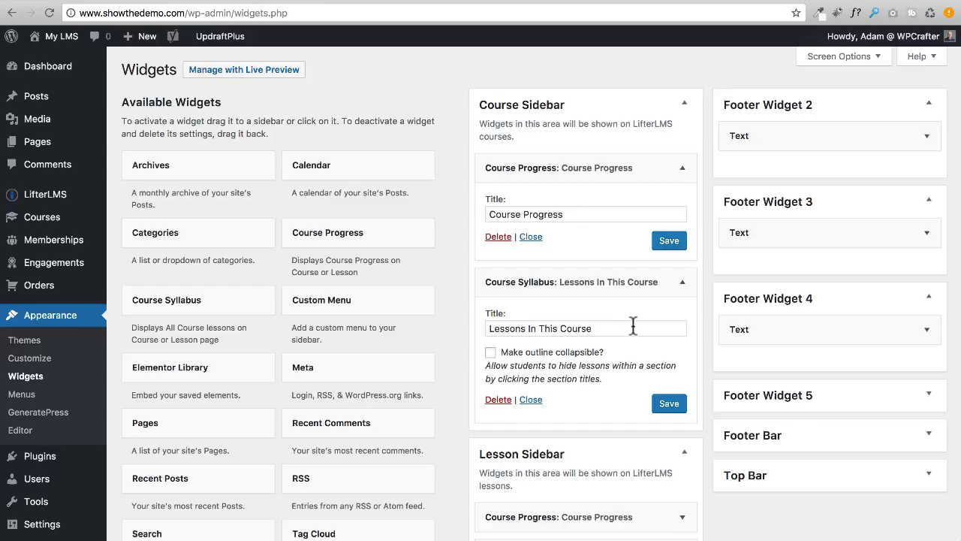
left_click(622, 323)
key("ctrl+a")
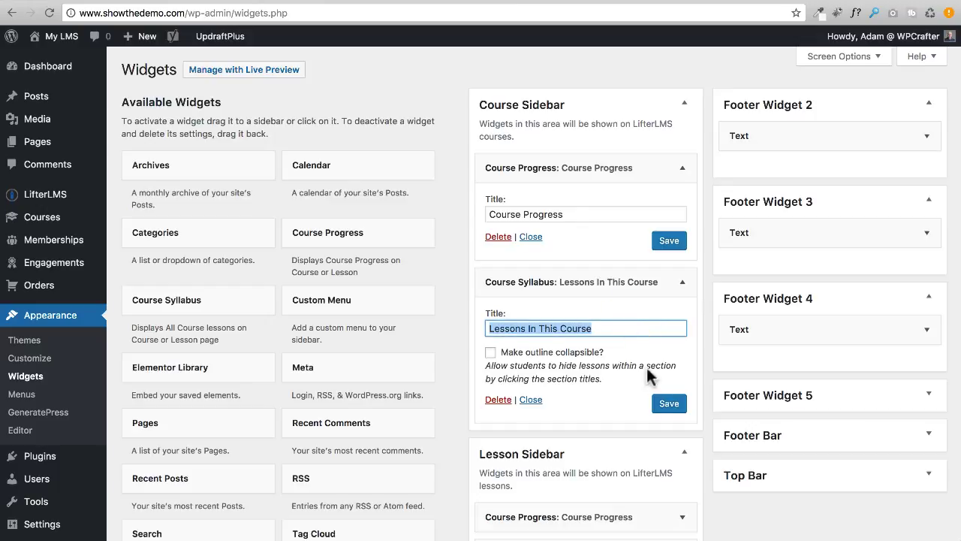
key("BackSpace")
left_click(665, 403)
scroll(635, 395, "down", 8)
scroll(633, 325, "up", 4)
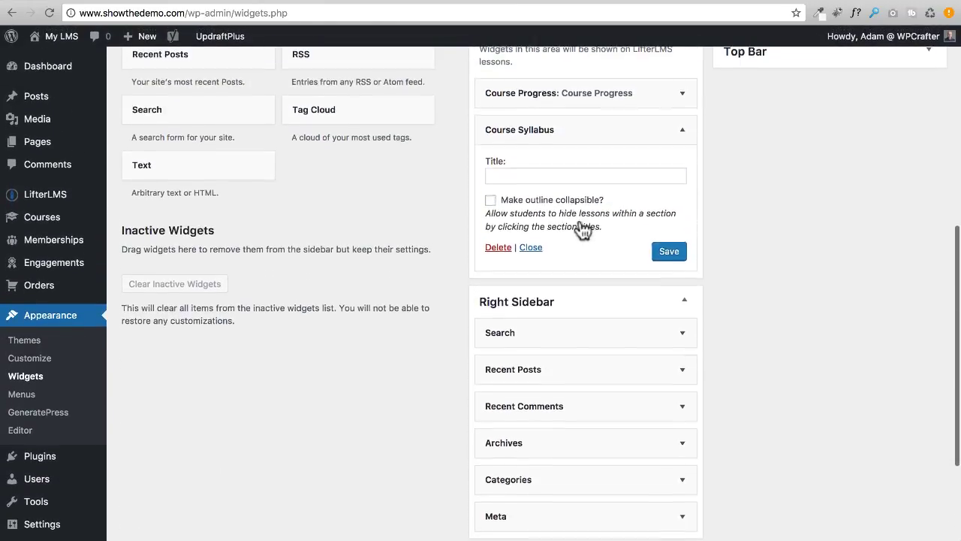
left_click(569, 178)
left_click(666, 256)
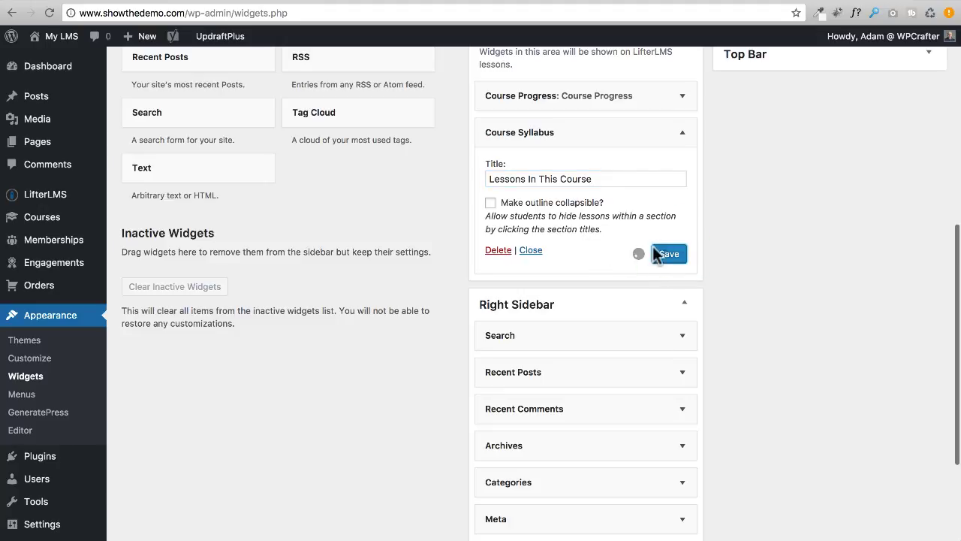
scroll(562, 235, "up", 4)
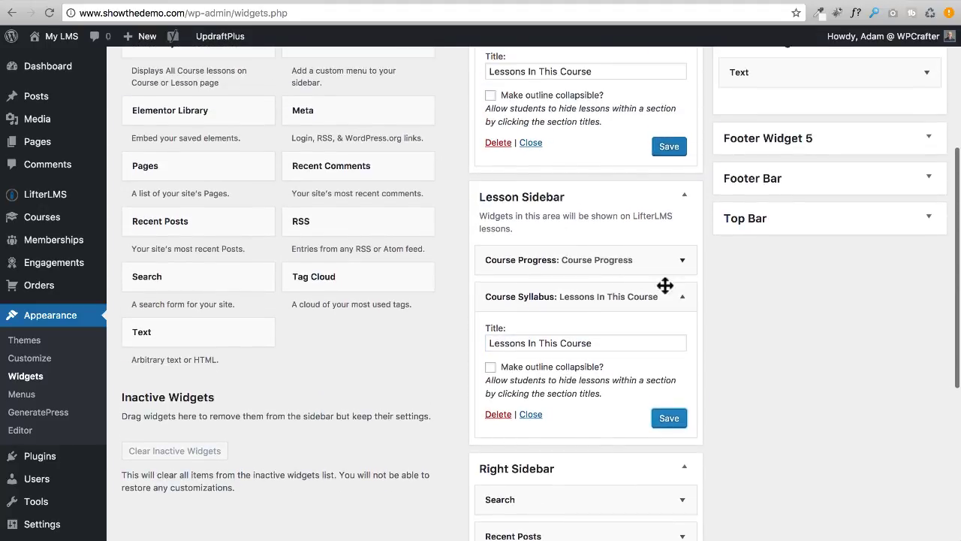
left_click(682, 290)
scroll(583, 277, "up", 3)
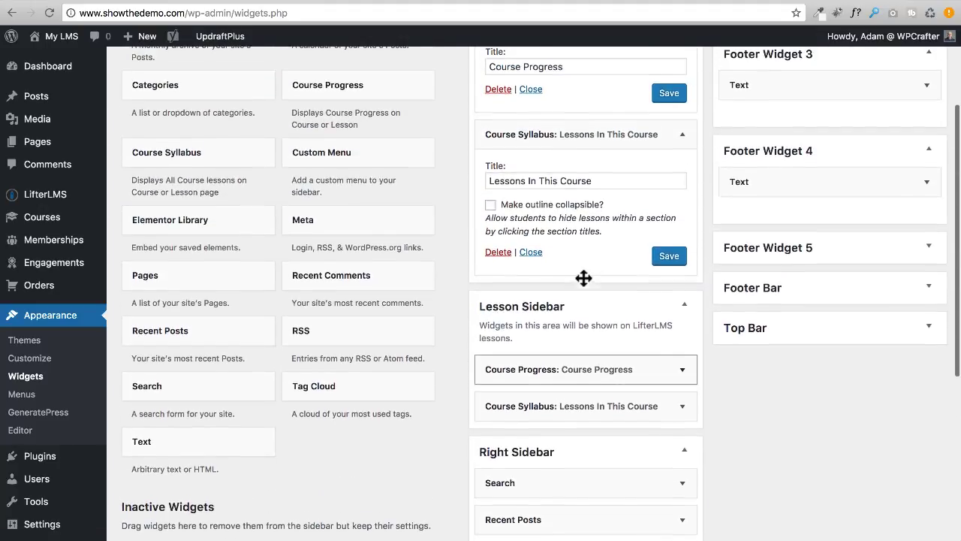
left_click(684, 135)
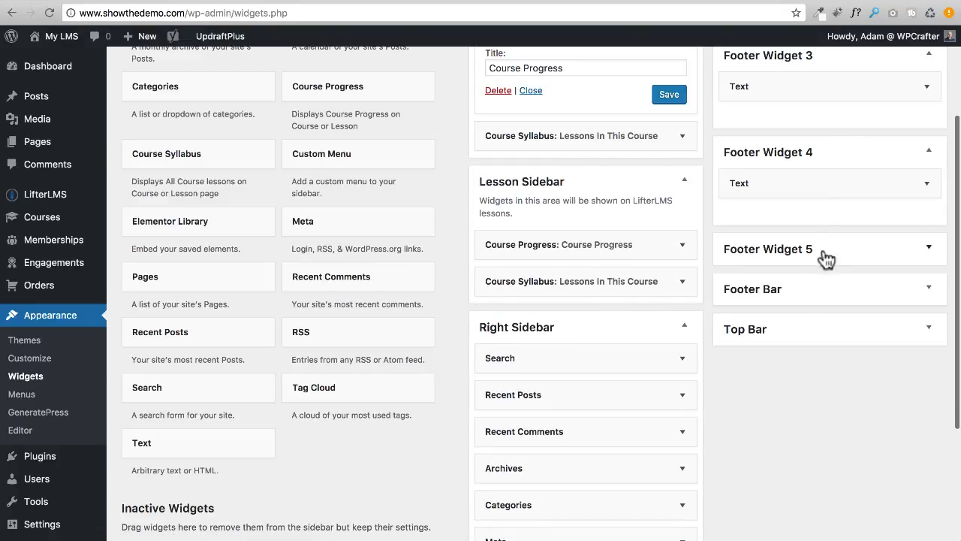
Review the Right Sidebar's widgets, including the Archives settings, and the available widgets, collapsing the Course Sidebar's Course Progress widget.
scroll(750, 358, "down", 3)
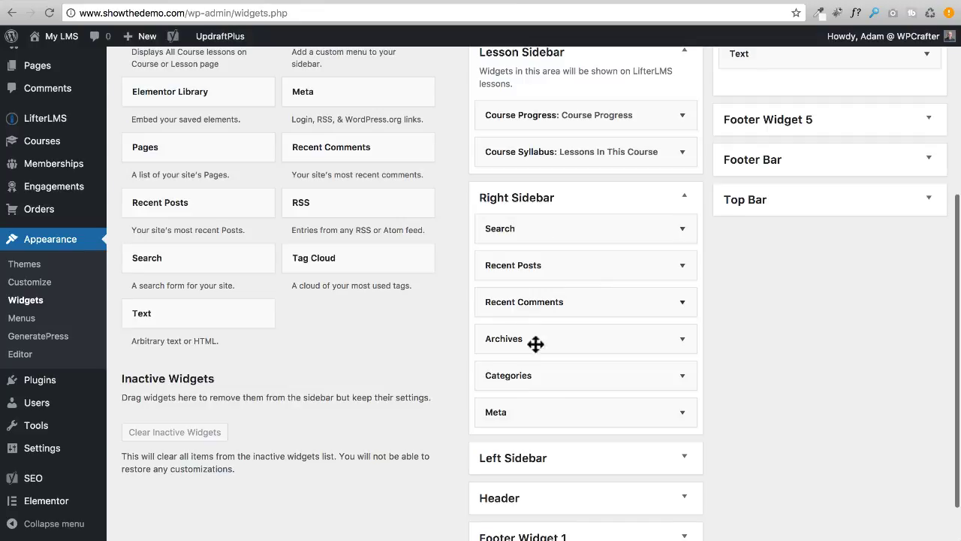
left_click(525, 337)
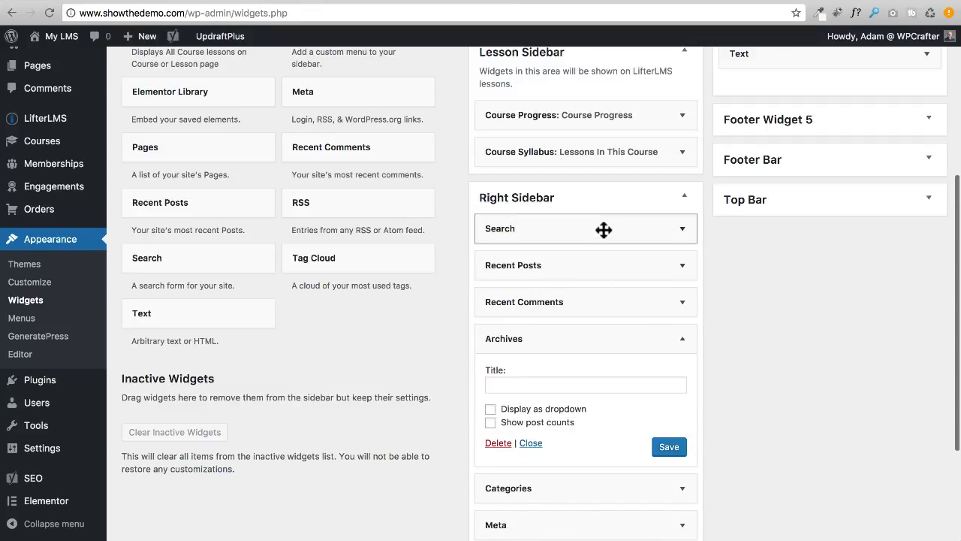
scroll(440, 296, "down", 5)
scroll(440, 298, "up", 10)
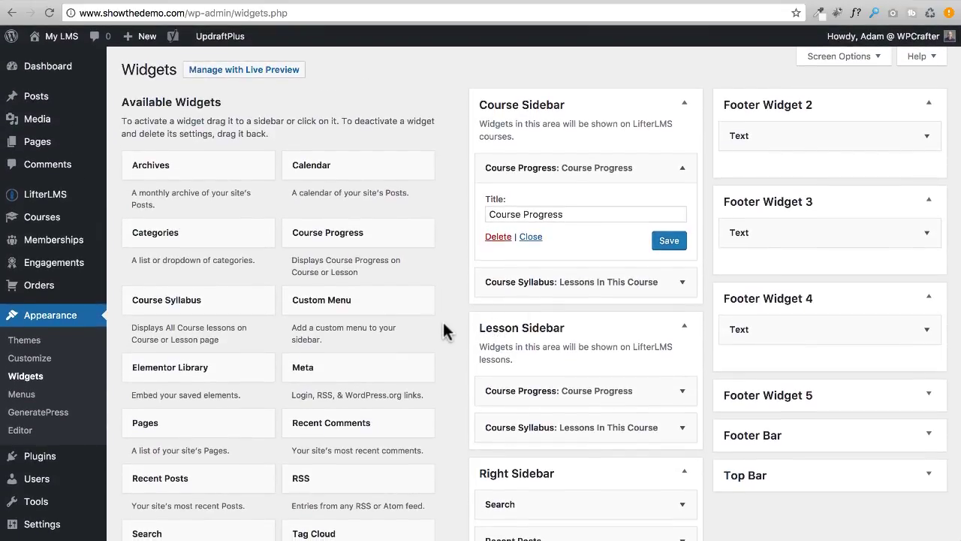
left_click(683, 168)
scroll(259, 353, "down", 3)
scroll(285, 330, "down", 3)
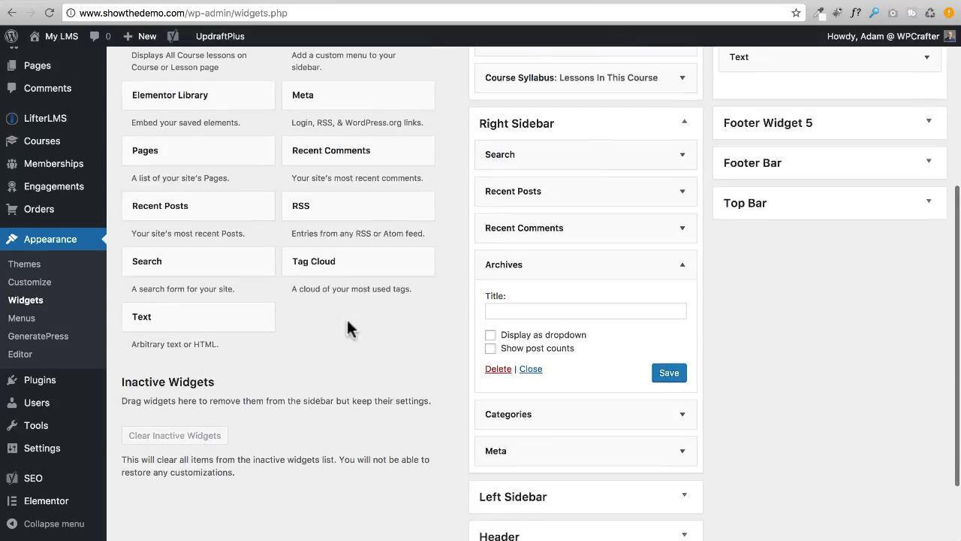
scroll(279, 229, "up", 4)
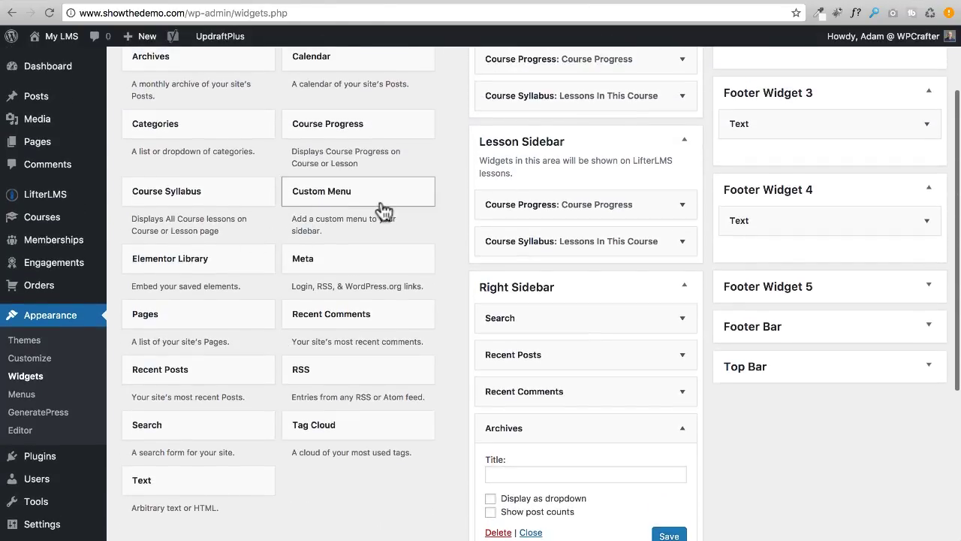
scroll(281, 226, "down", 1)
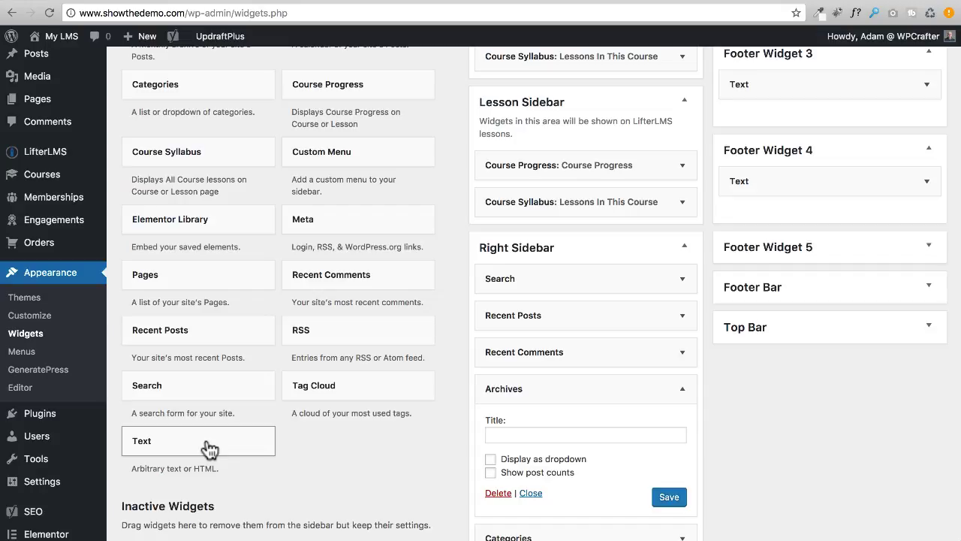
scroll(286, 391, "up", 3)
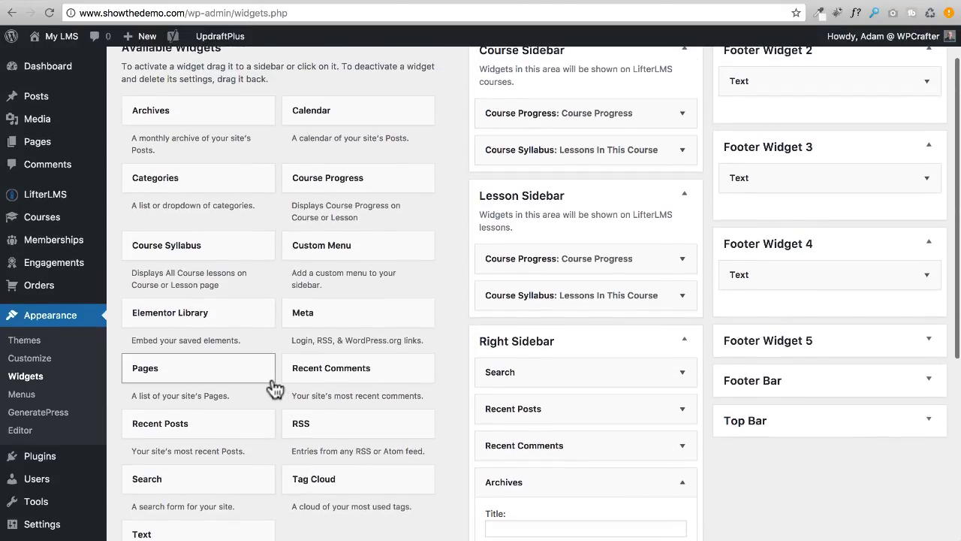
scroll(274, 386, "up", 2)
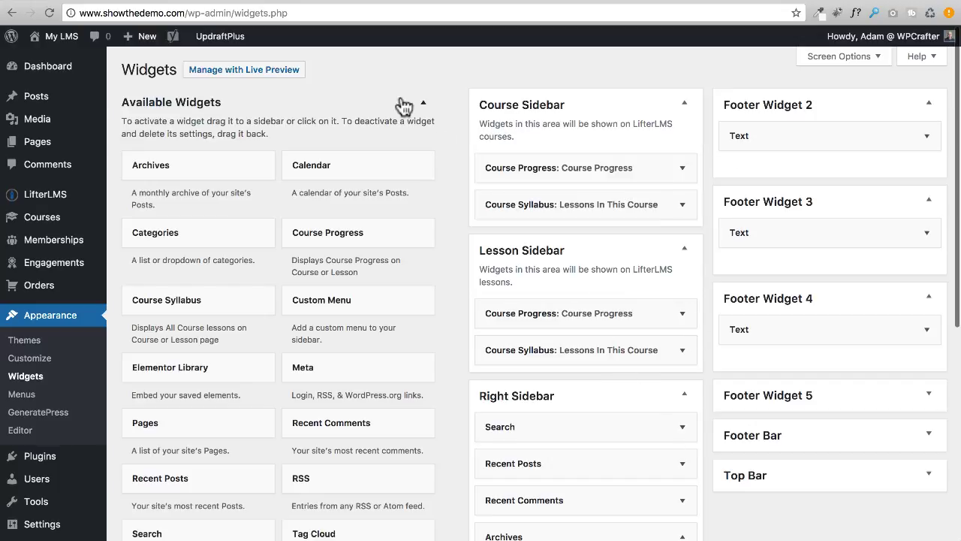
Open the "How to Build a Learning Management System with LifterLMS" course on the live site and check its sidebar.
left_click(411, 3)
scroll(376, 286, "down", 3)
scroll(617, 150, "up", 1)
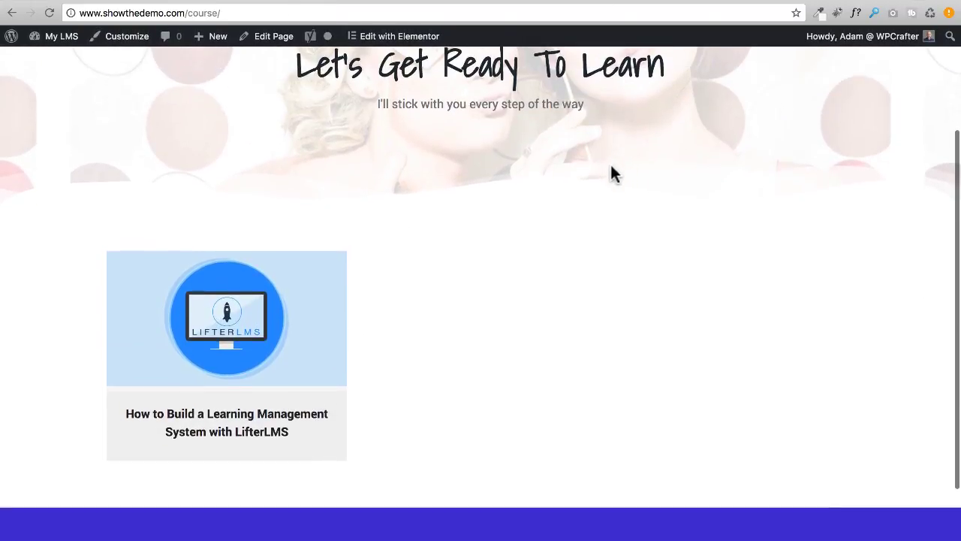
left_click(255, 301)
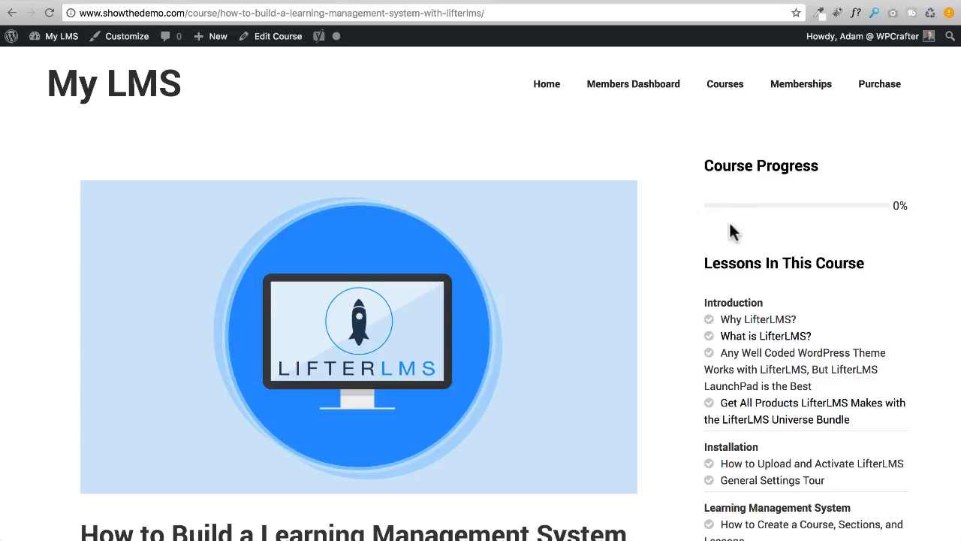
scroll(707, 188, "down", 3)
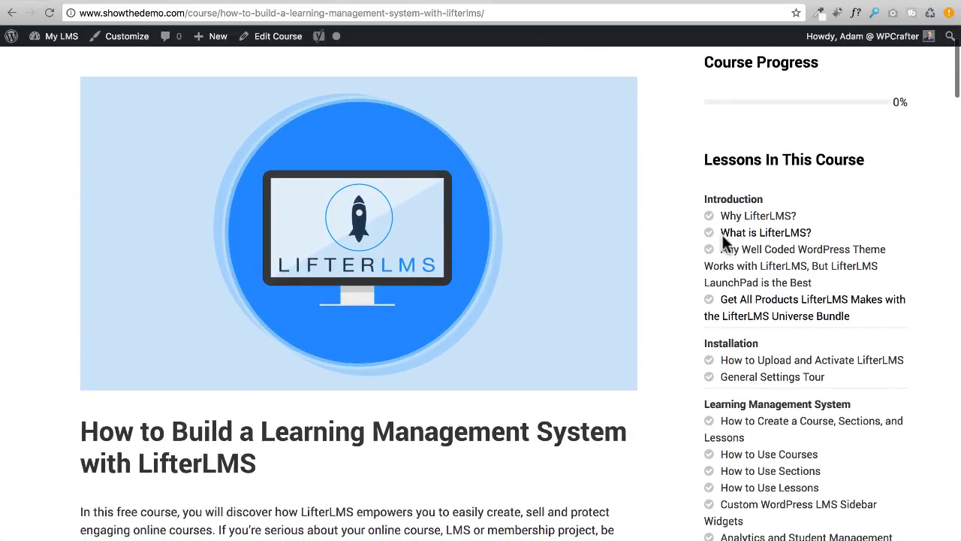
Look through the course page's sidebar syllabus and lesson list, and open the "What is LifterLMS?" lesson.
scroll(678, 234, "down", 2)
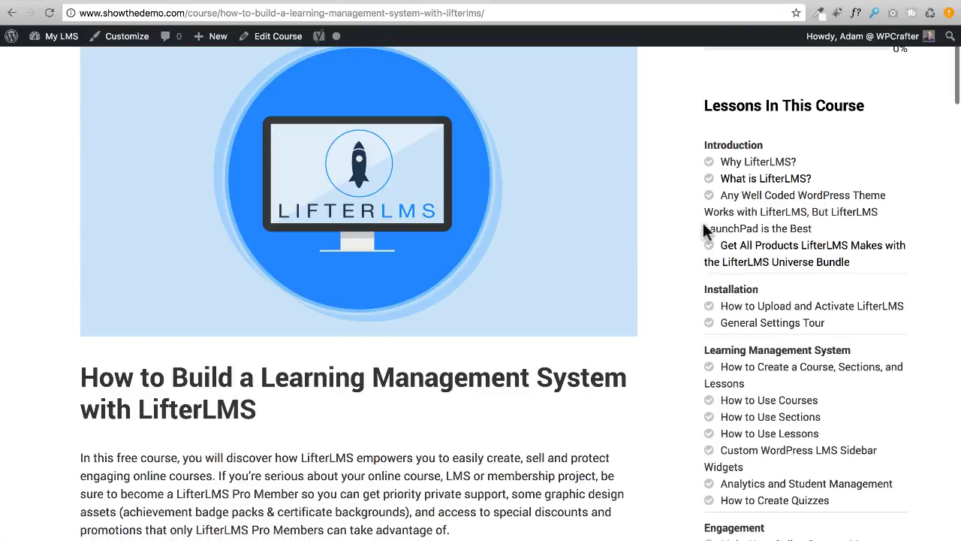
scroll(691, 218, "down", 10)
scroll(681, 213, "down", 10)
scroll(682, 214, "up", 9)
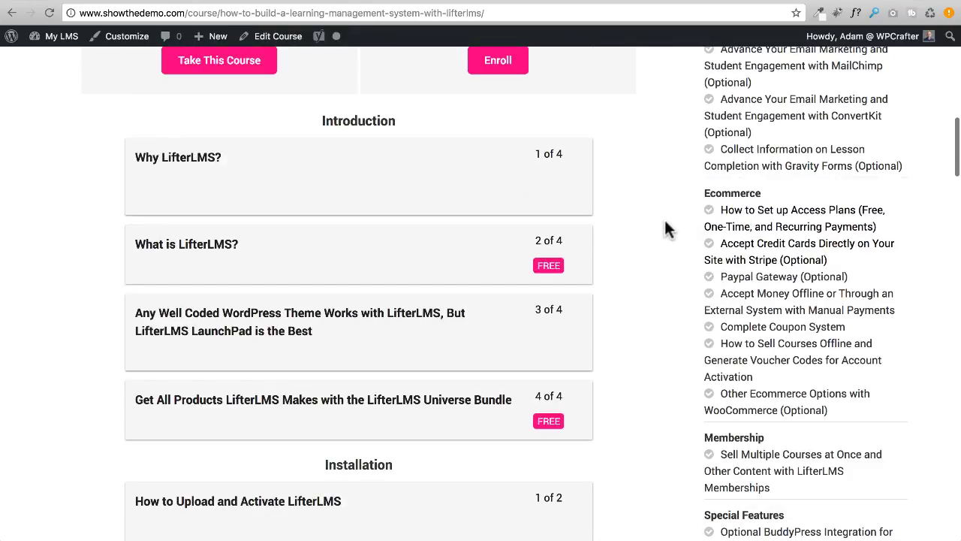
left_click(269, 262)
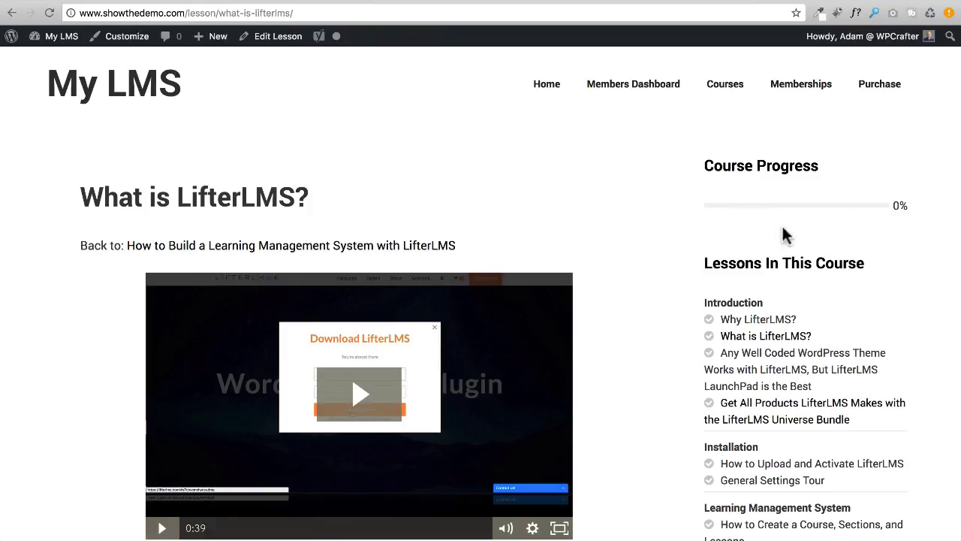
Check the Course Progress and "Lessons In This Course" widgets in the sidebar of the "What is LifterLMS?" lesson.
scroll(740, 212, "down", 3)
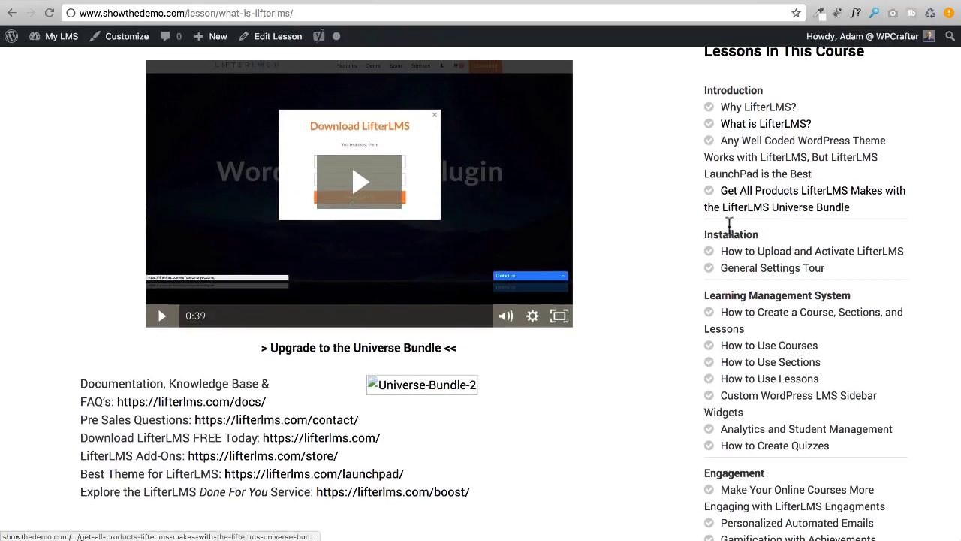
scroll(654, 247, "down", 7)
scroll(653, 237, "down", 3)
scroll(653, 238, "up", 10)
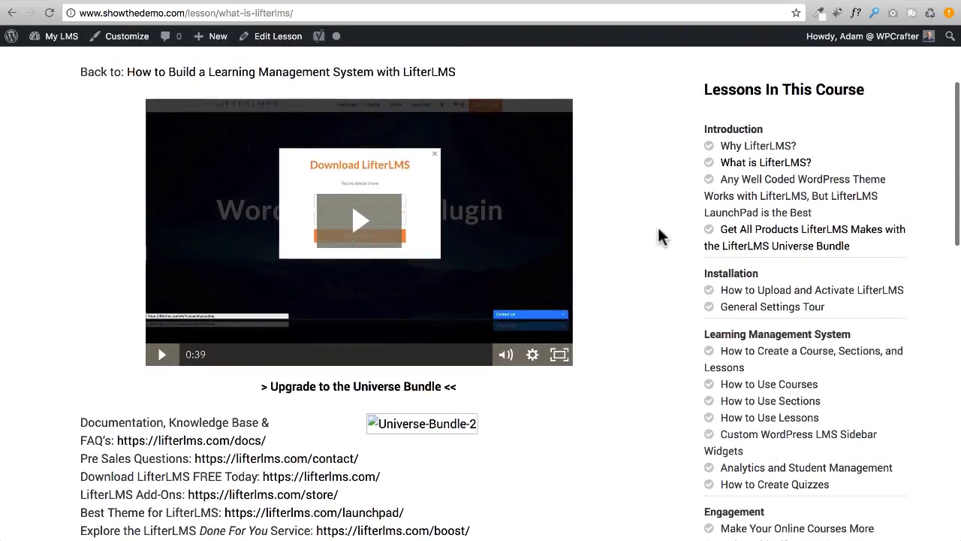
scroll(657, 225, "up", 2)
left_click_drag(711, 200, 875, 193)
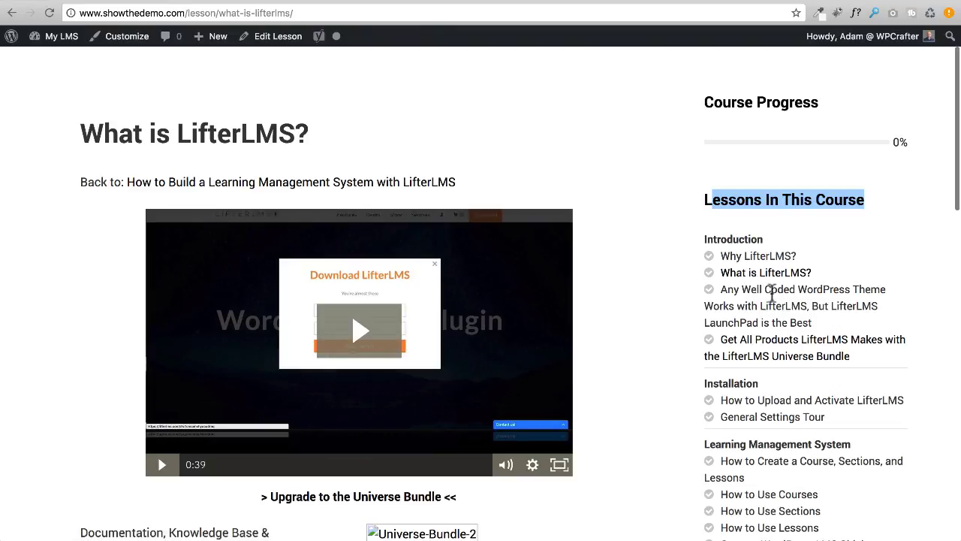
scroll(650, 251, "up", 2)
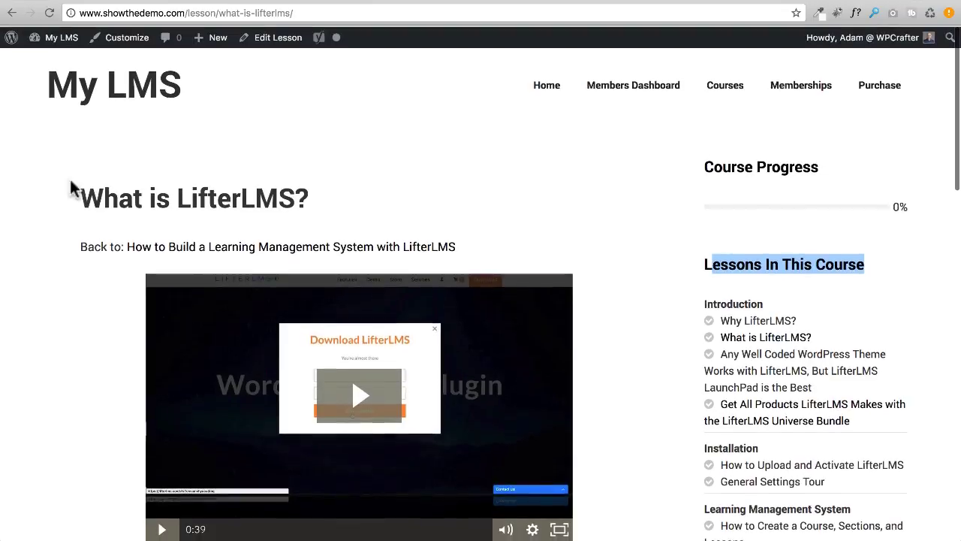
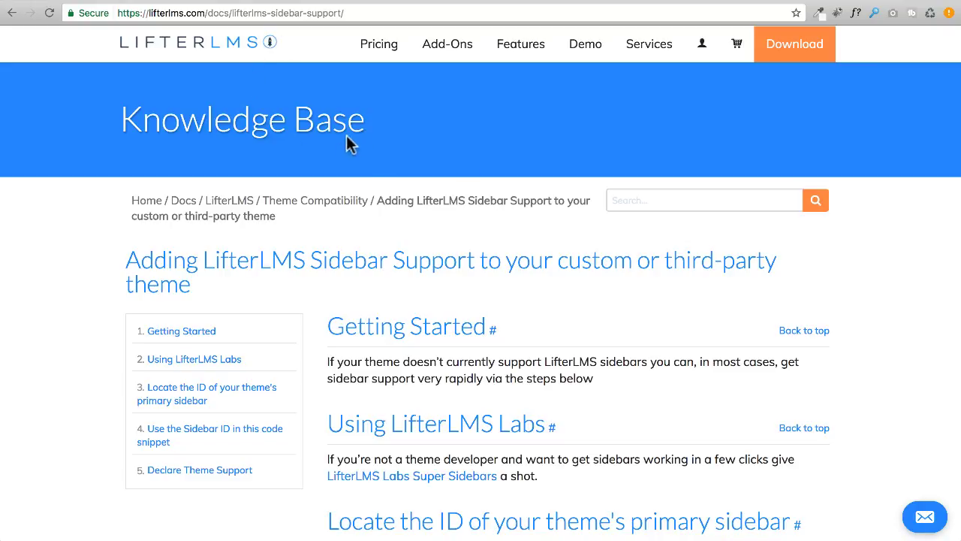
Read the LifterLMS Knowledge Base article on adding sidebar support to third-party themes, through the sidebar ID tutorial video and code snippet.
scroll(353, 225, "down", 5)
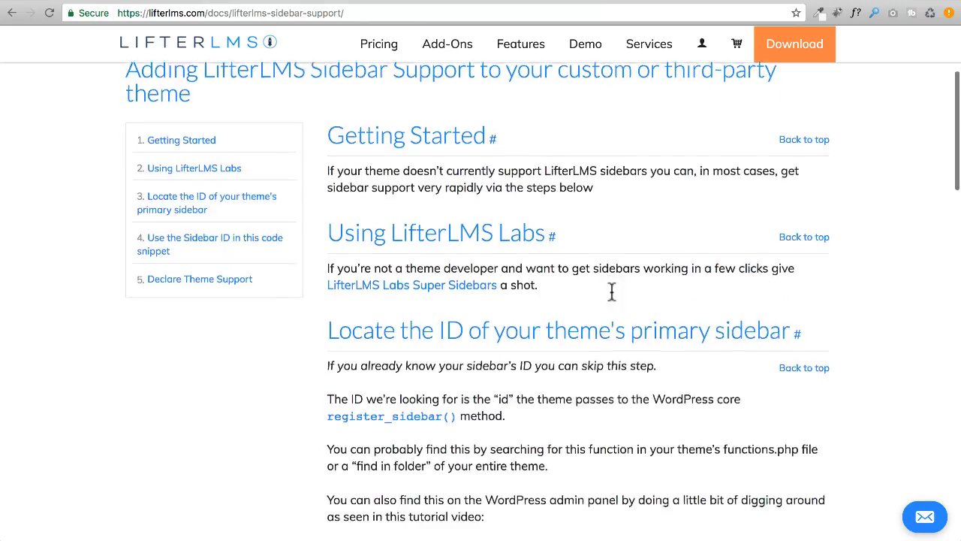
scroll(612, 293, "down", 4)
scroll(307, 292, "down", 4)
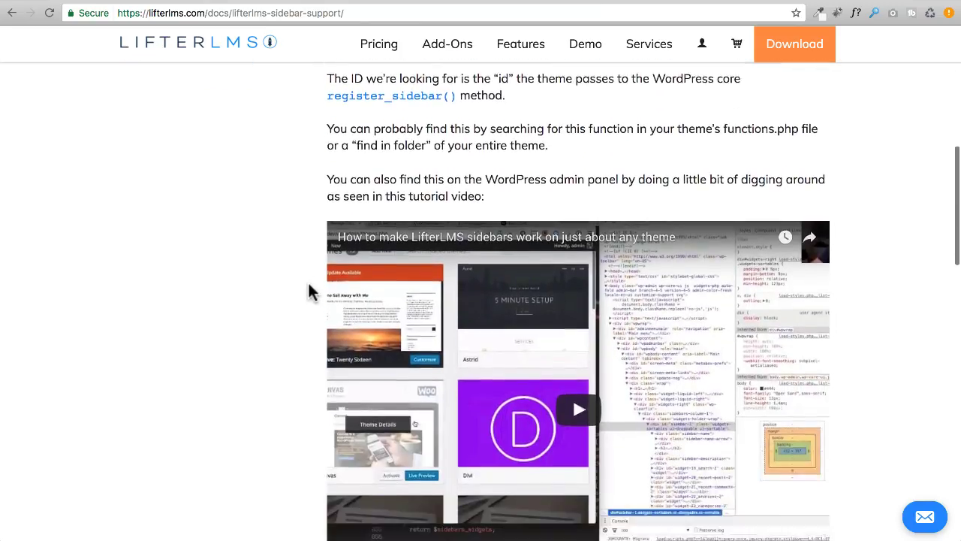
scroll(309, 290, "down", 3)
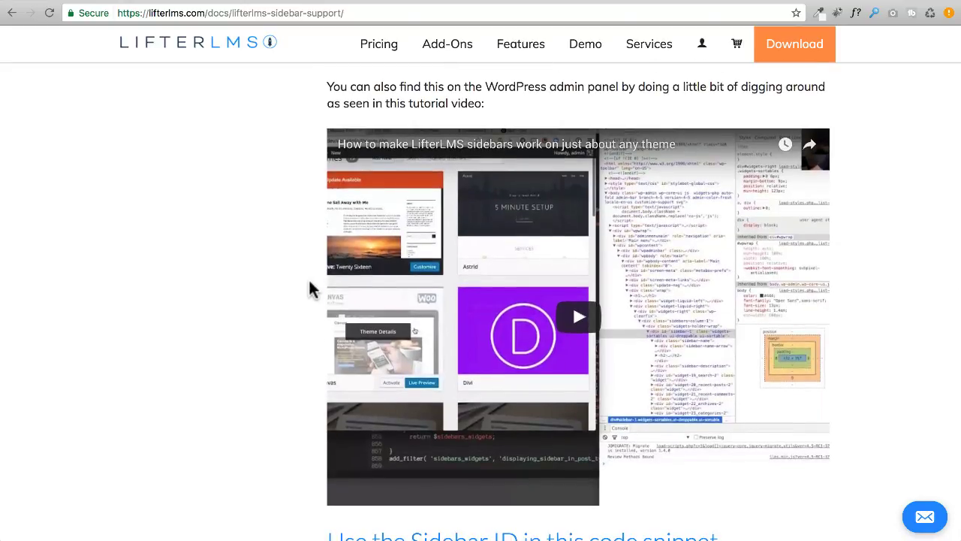
scroll(310, 288, "down", 12)
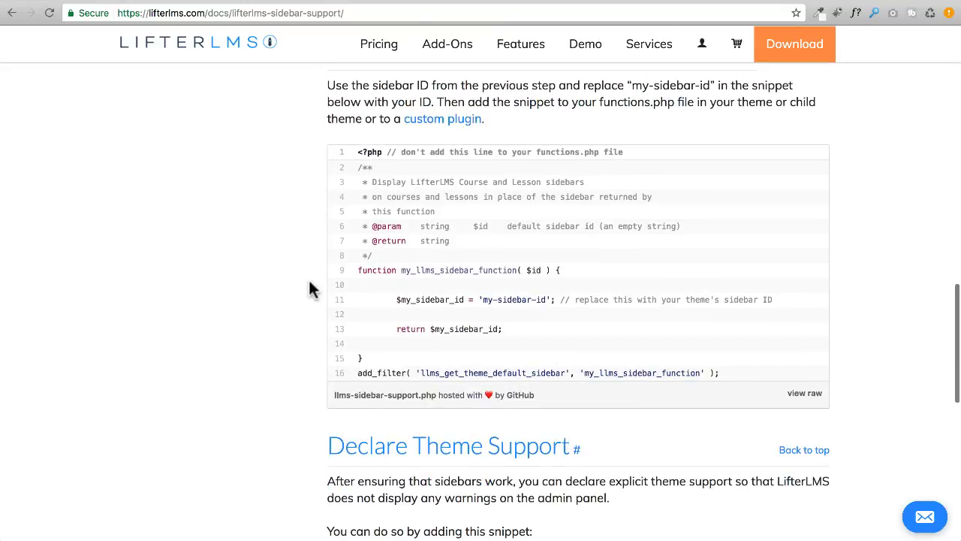
scroll(332, 281, "up", 1)
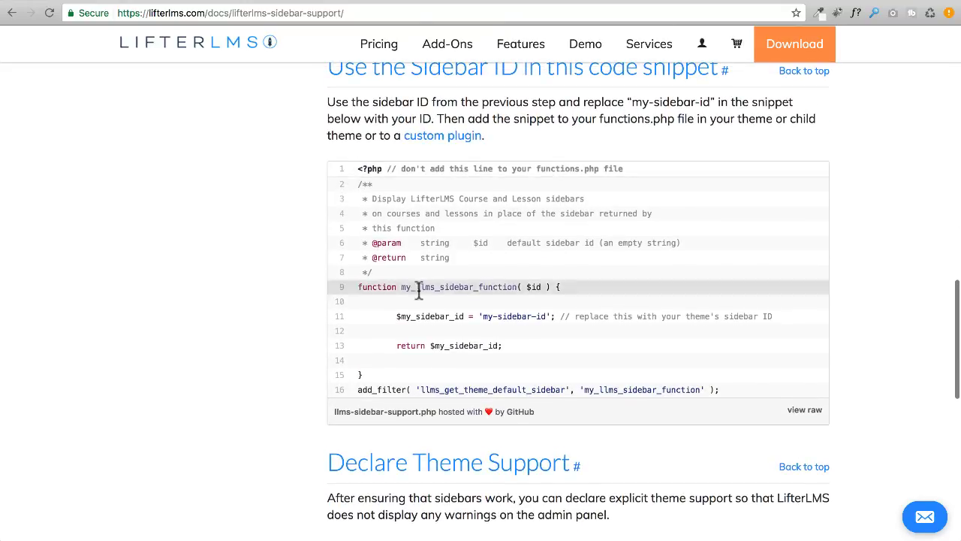
scroll(523, 391, "up", 1)
Review the article's sidebar ID and Declare Theme Support snippets, and return to the site's Widgets admin page.
scroll(518, 387, "up", 10)
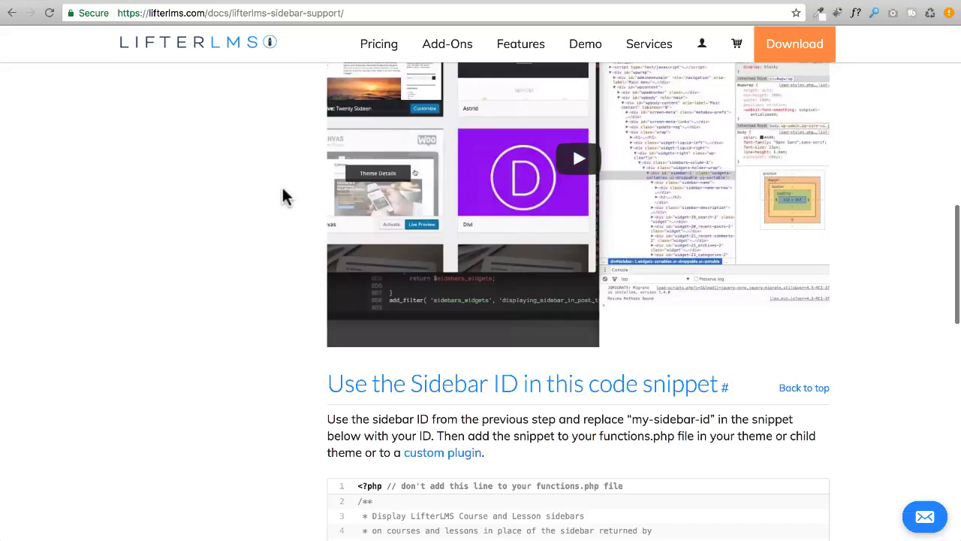
scroll(285, 197, "down", 9)
scroll(286, 190, "down", 4)
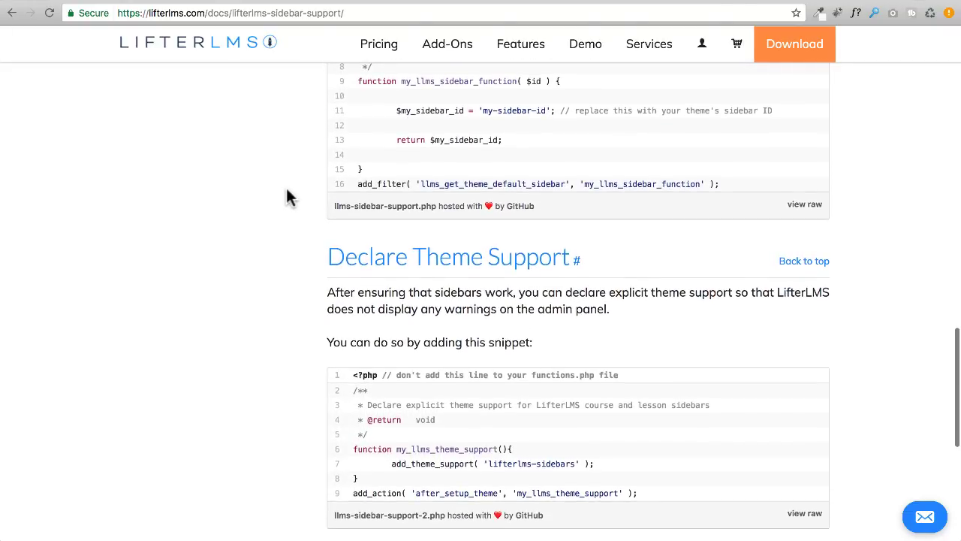
scroll(286, 197, "down", 5)
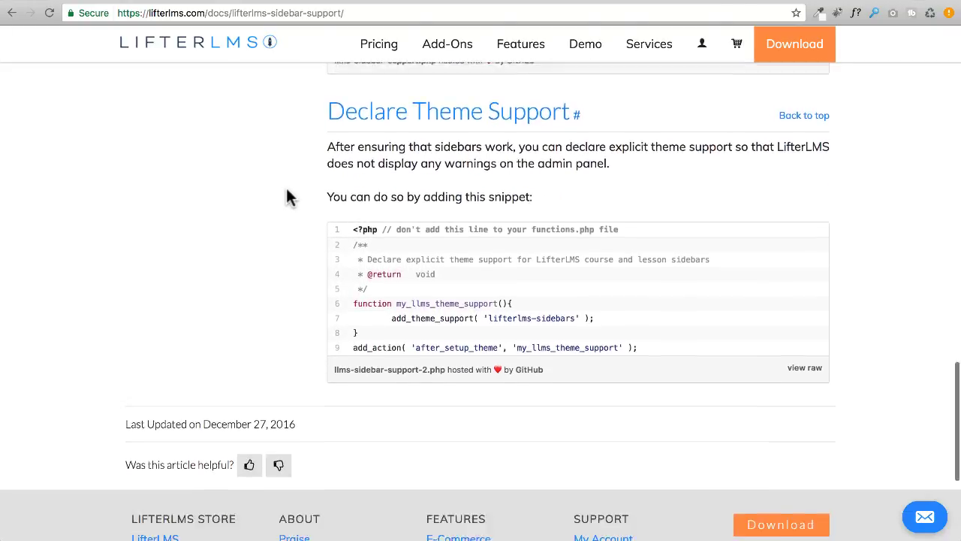
scroll(286, 197, "up", 10)
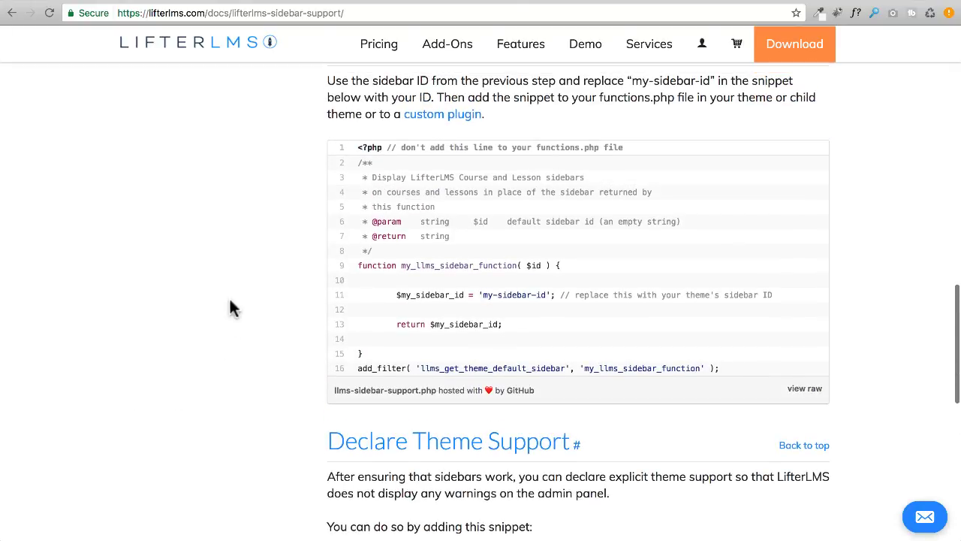
scroll(244, 240, "down", 4)
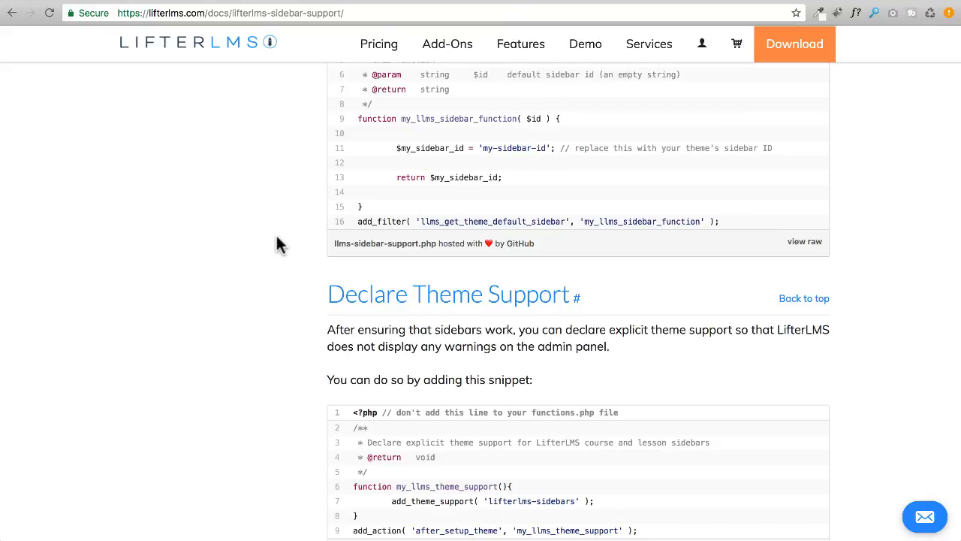
scroll(278, 243, "up", 9)
scroll(277, 243, "up", 15)
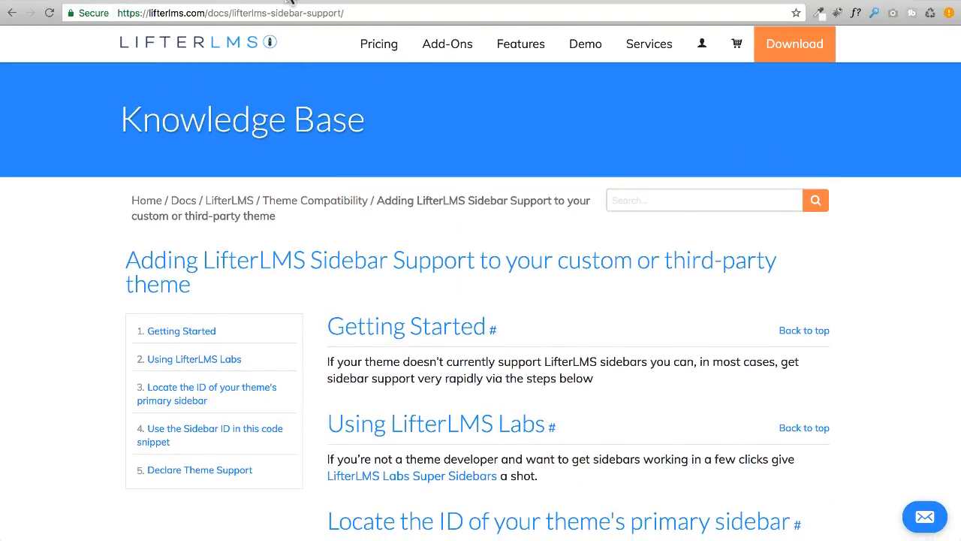
left_click(290, 2)
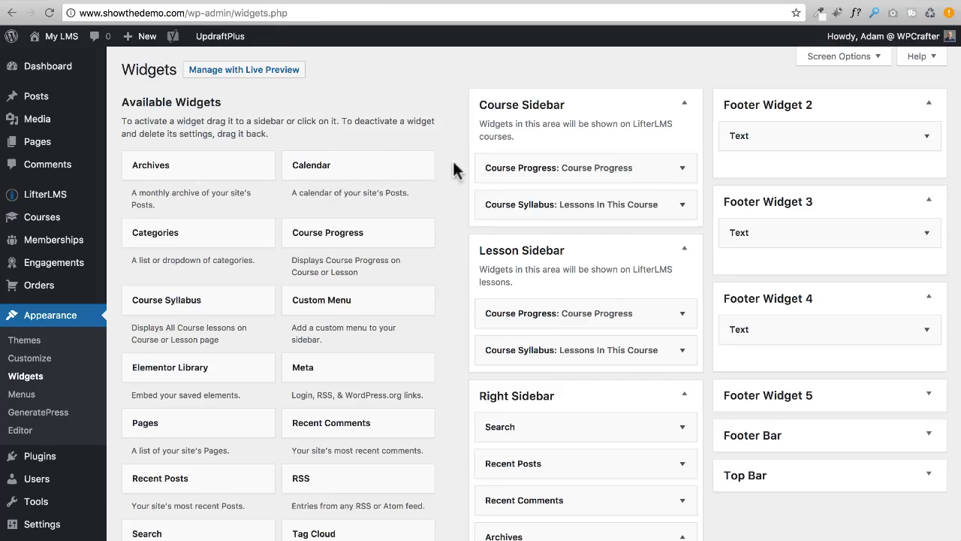